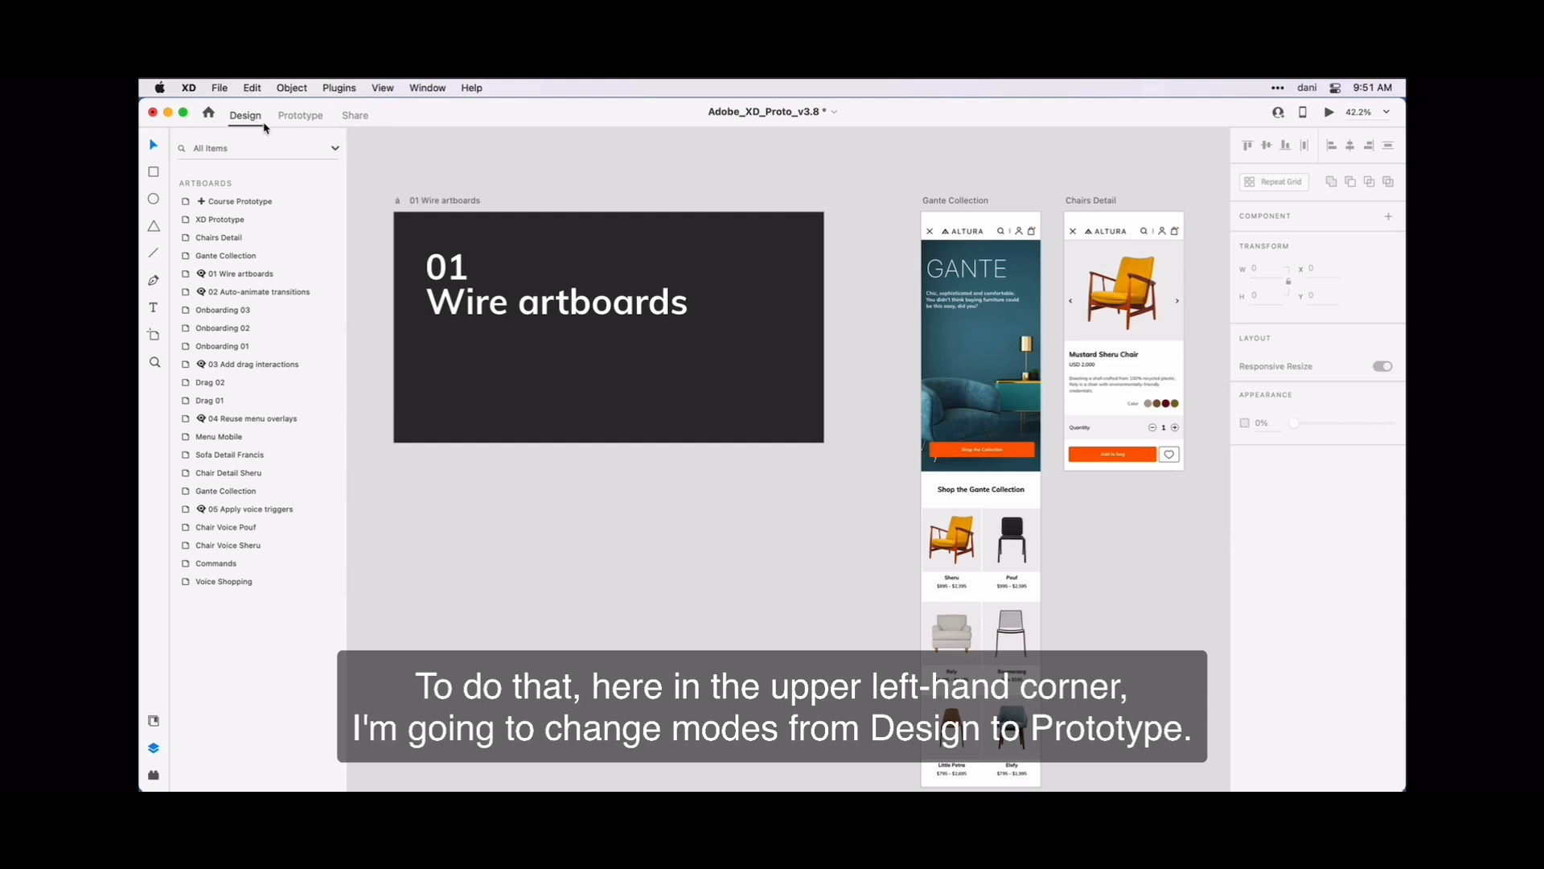
- In Prototype mode, wire the Sheru product on the Gante Collection artboard to the Chairs Detail artboard
{"action": "left_click", "coordinate": [292, 122]}
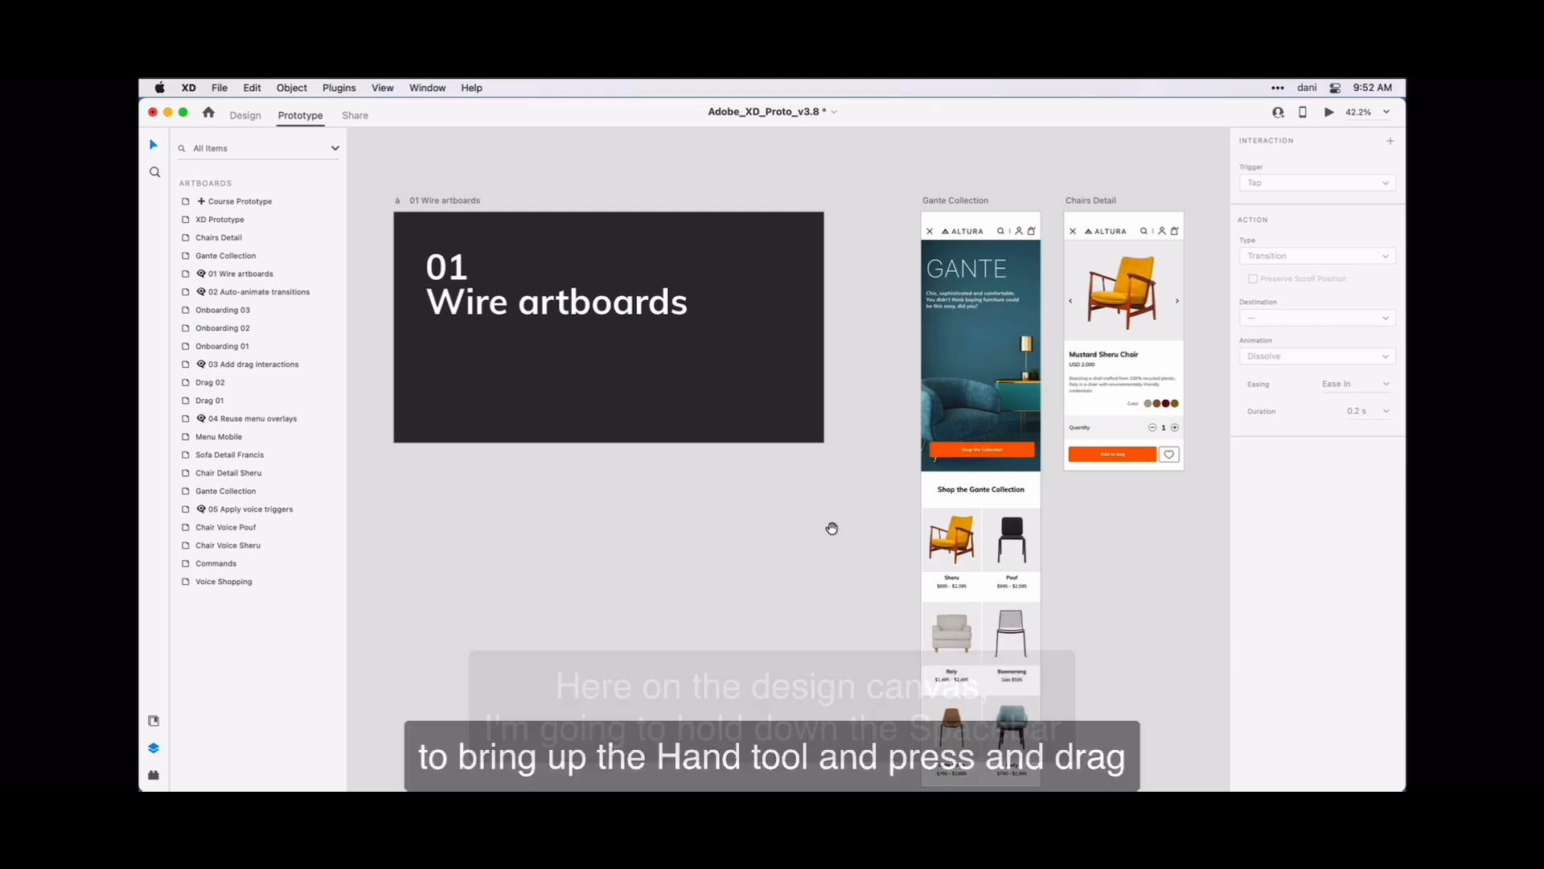
{"action": "left_click_drag", "start_coordinate": [832, 528], "coordinate": [561, 527]}
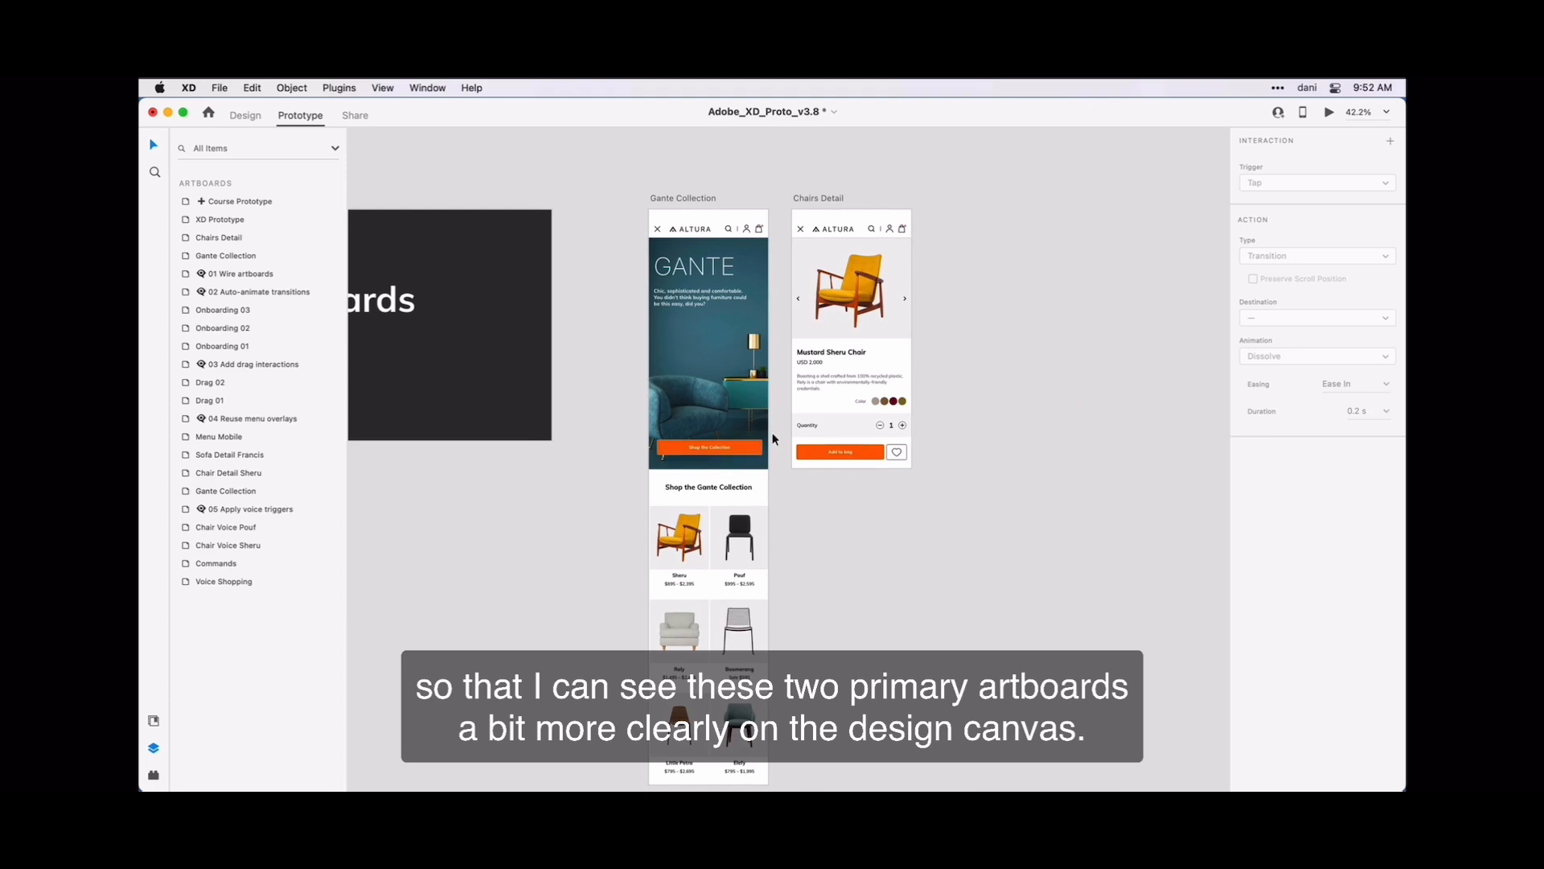
{"action": "scroll", "coordinate": [804, 433], "scroll_direction": "up", "scroll_amount": 3}
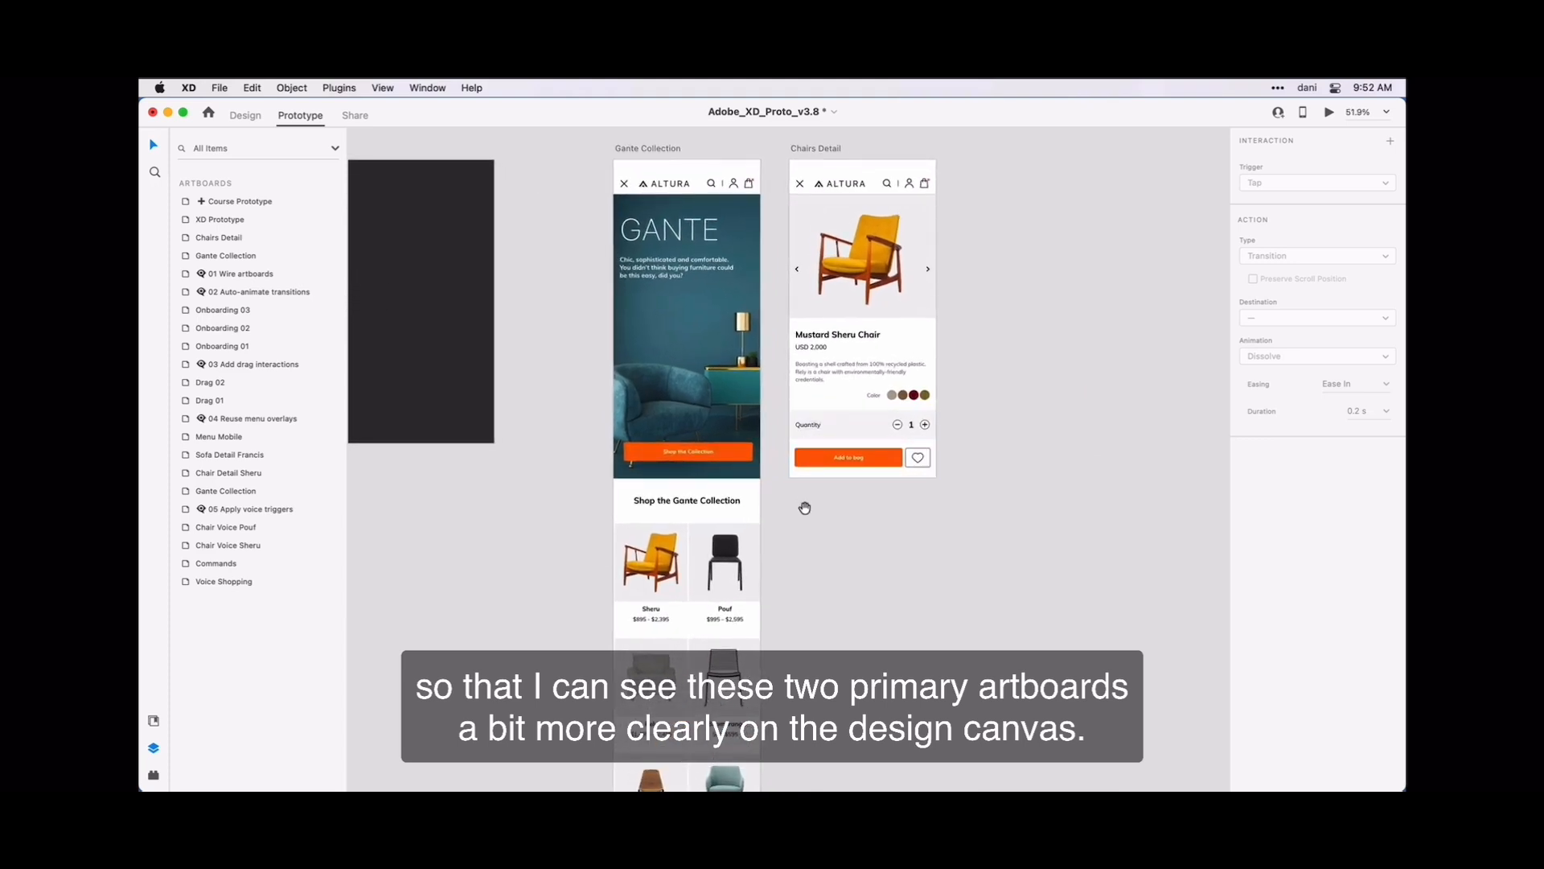
{"action": "left_click_drag", "start_coordinate": [804, 508], "coordinate": [806, 523]}
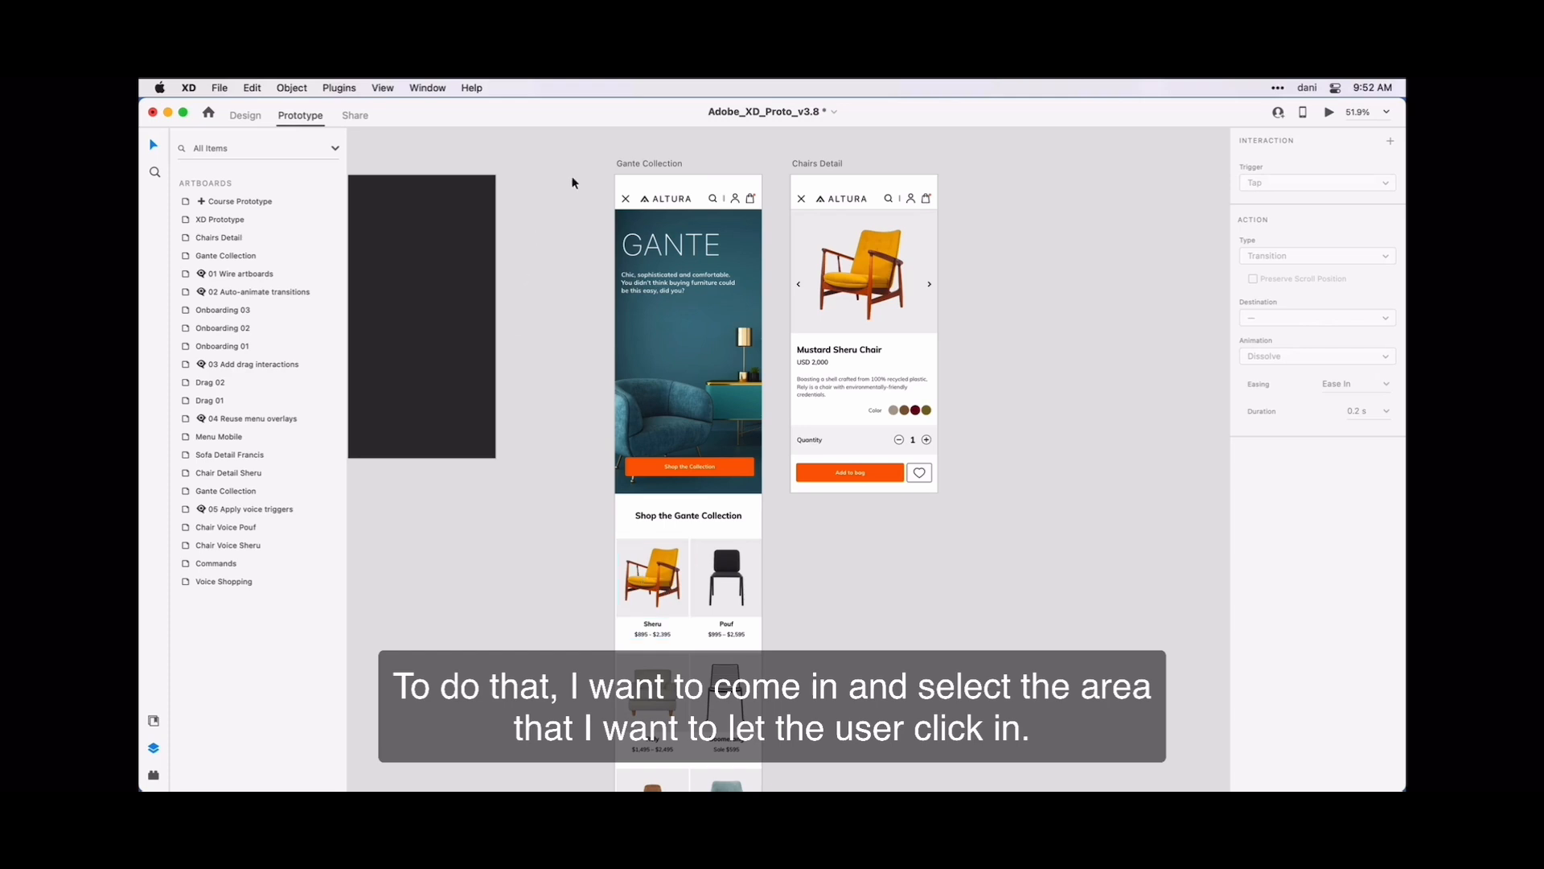
{"action": "left_click", "coordinate": [634, 165]}
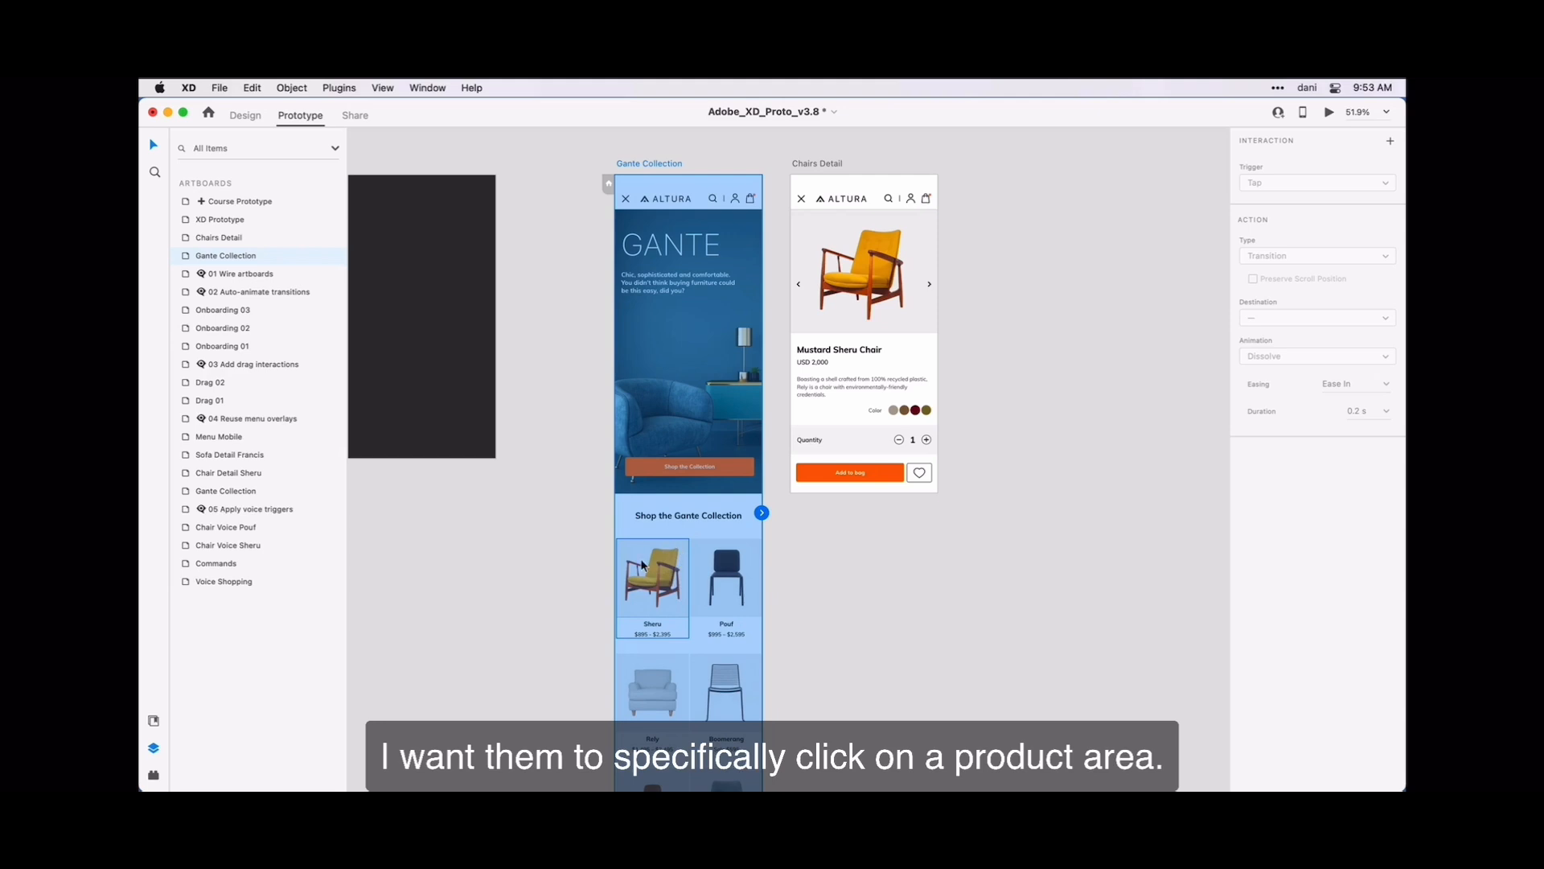
{"action": "left_click", "coordinate": [653, 603]}
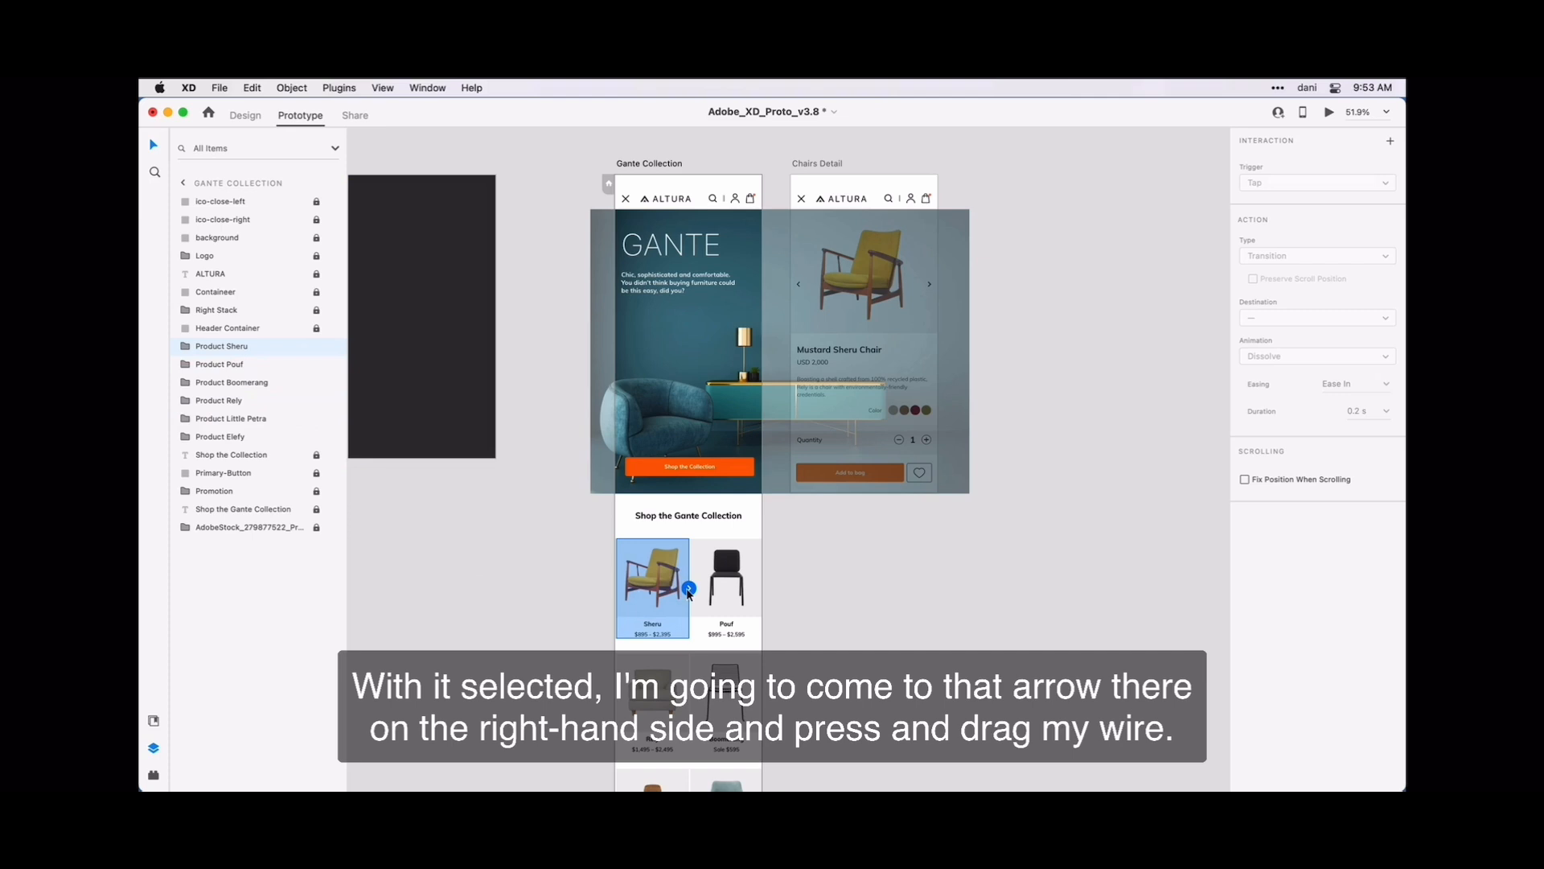
{"action": "left_click_drag", "start_coordinate": [689, 594], "coordinate": [851, 357]}
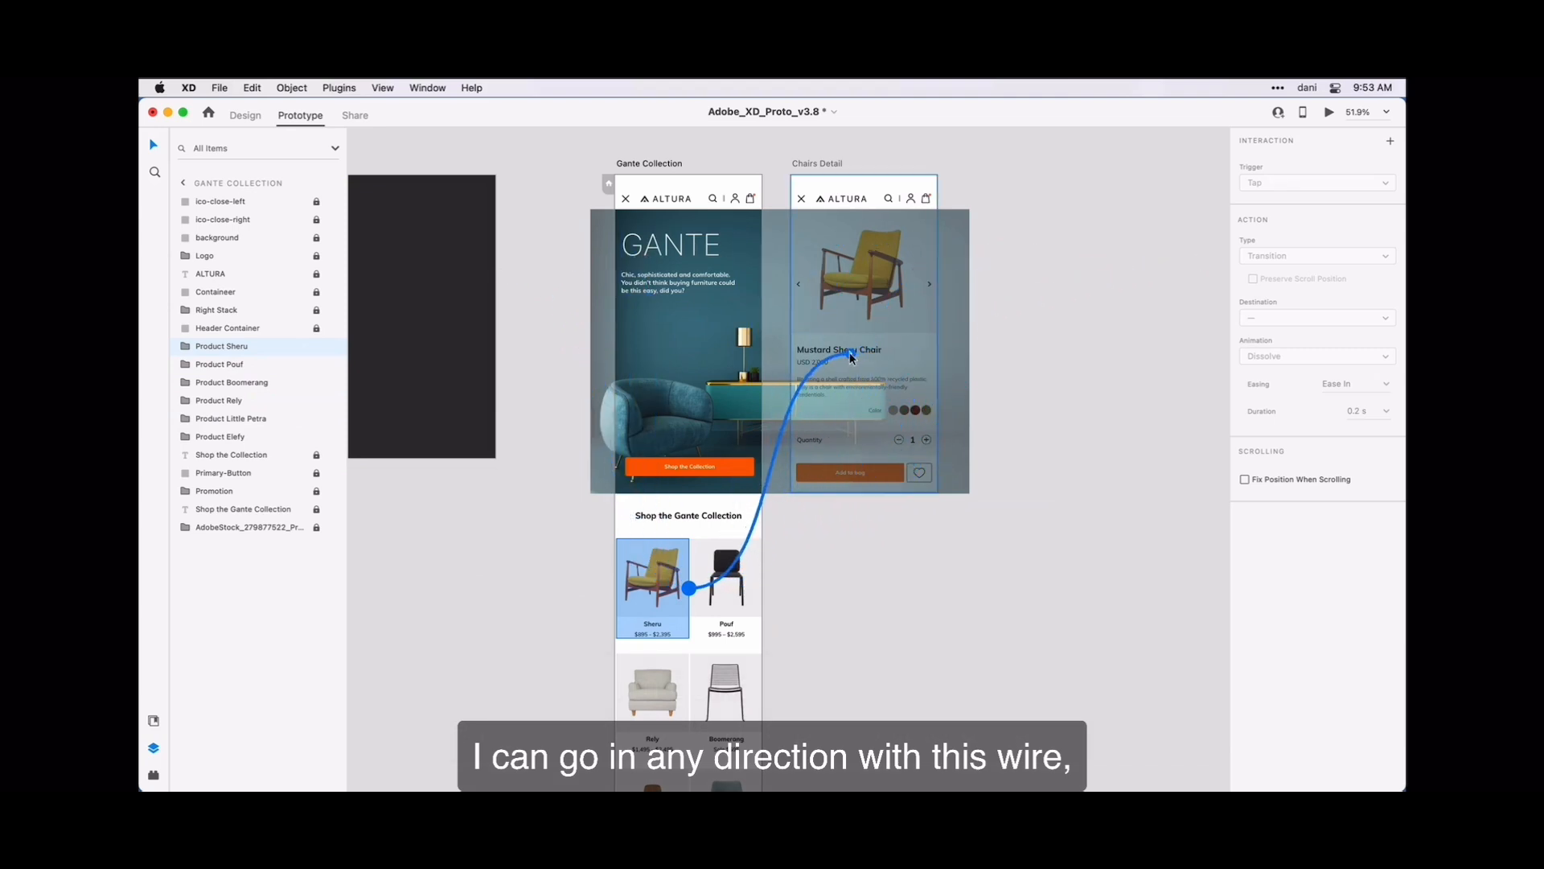
{"action": "left_click_drag", "start_coordinate": [850, 356], "coordinate": [875, 320]}
{"action": "left_click_drag", "start_coordinate": [824, 357], "coordinate": [881, 317]}
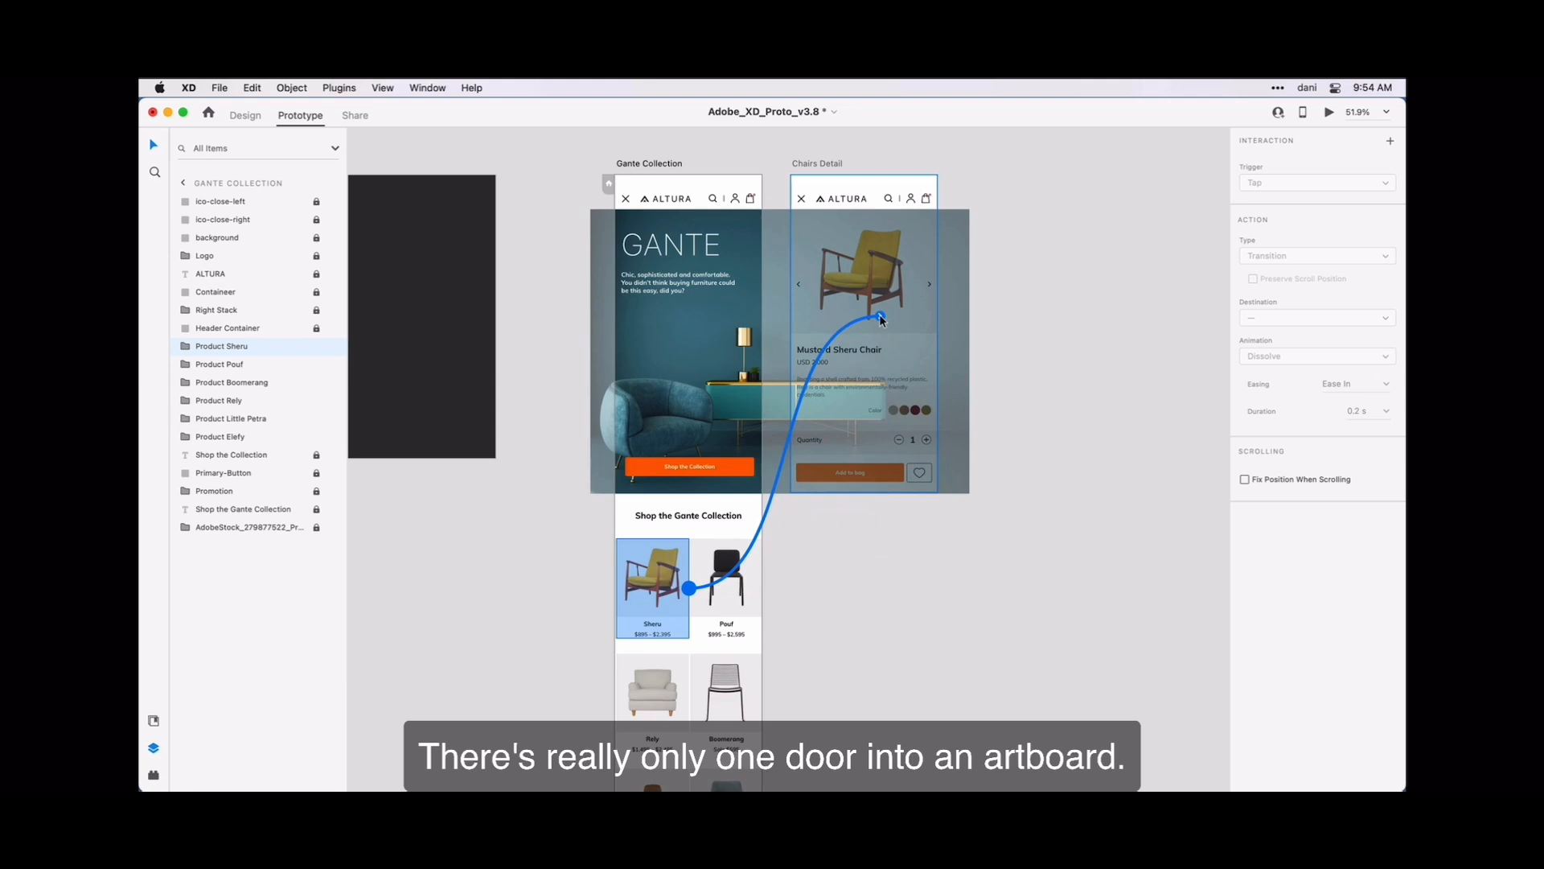
{"action": "left_click_drag", "start_coordinate": [880, 318], "coordinate": [881, 318]}
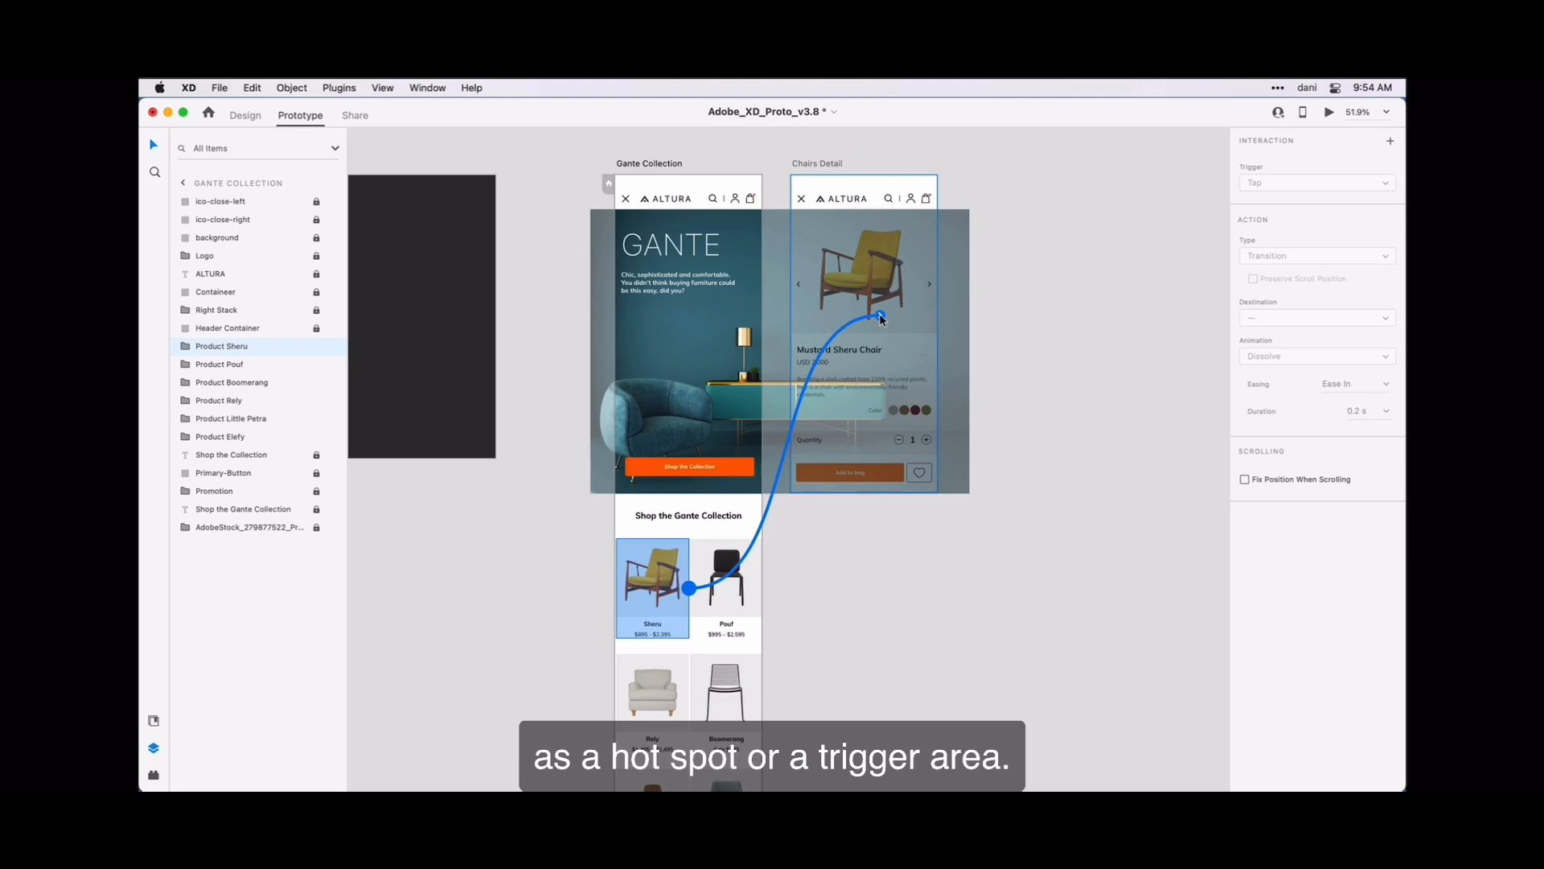
{"action": "left_click_drag", "start_coordinate": [881, 318], "coordinate": [880, 319]}
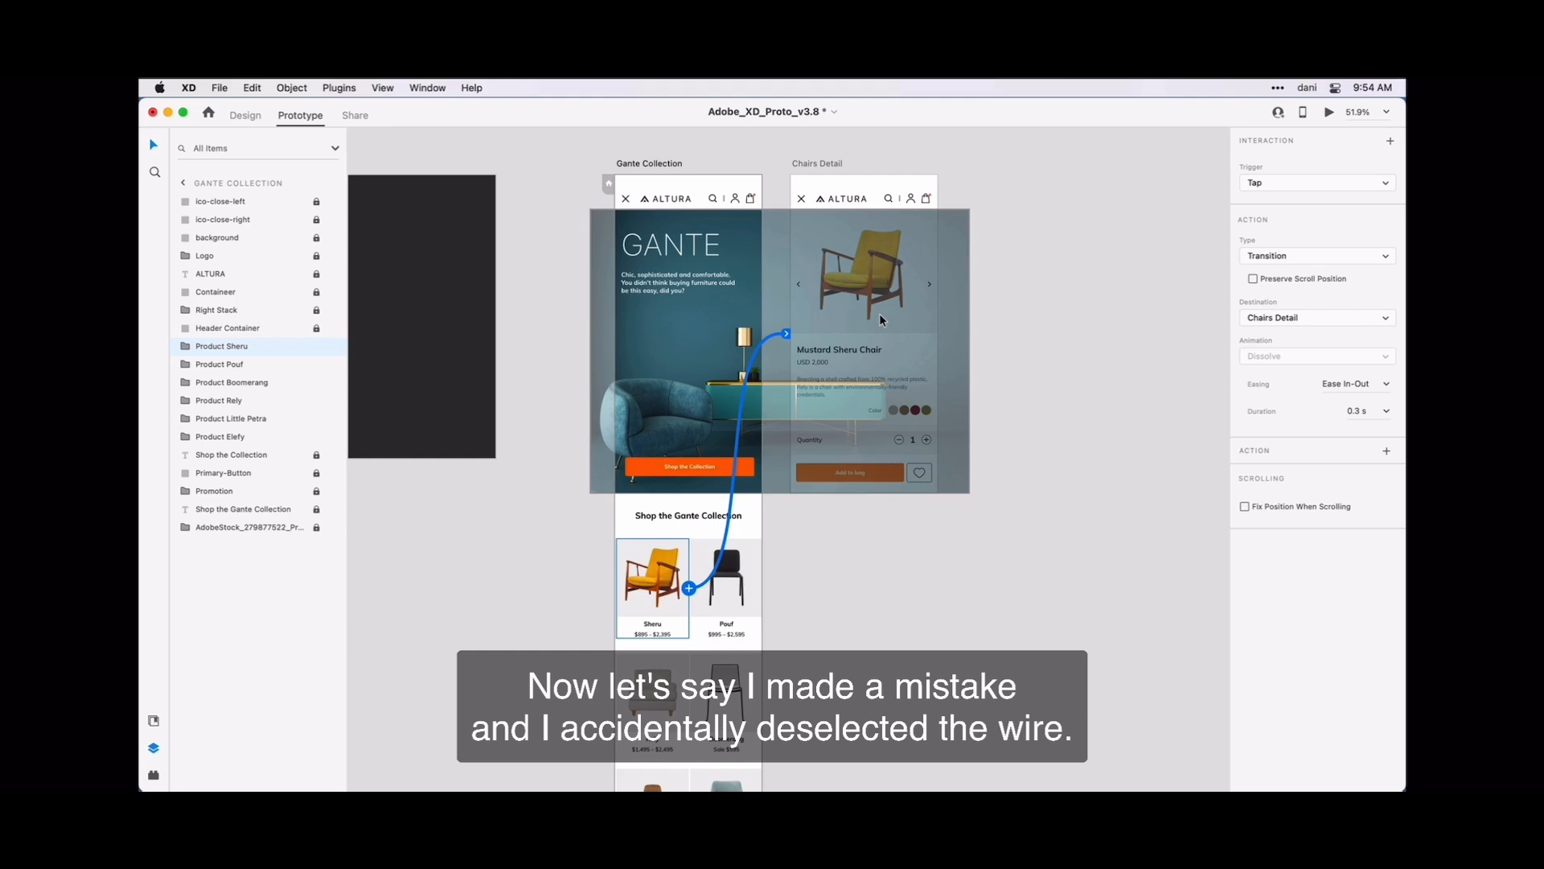
- Reselect the Sheru product's wire from the Gante Collection artboard and review its destination options, keeping Chairs Detail
{"action": "left_click", "coordinate": [991, 298]}
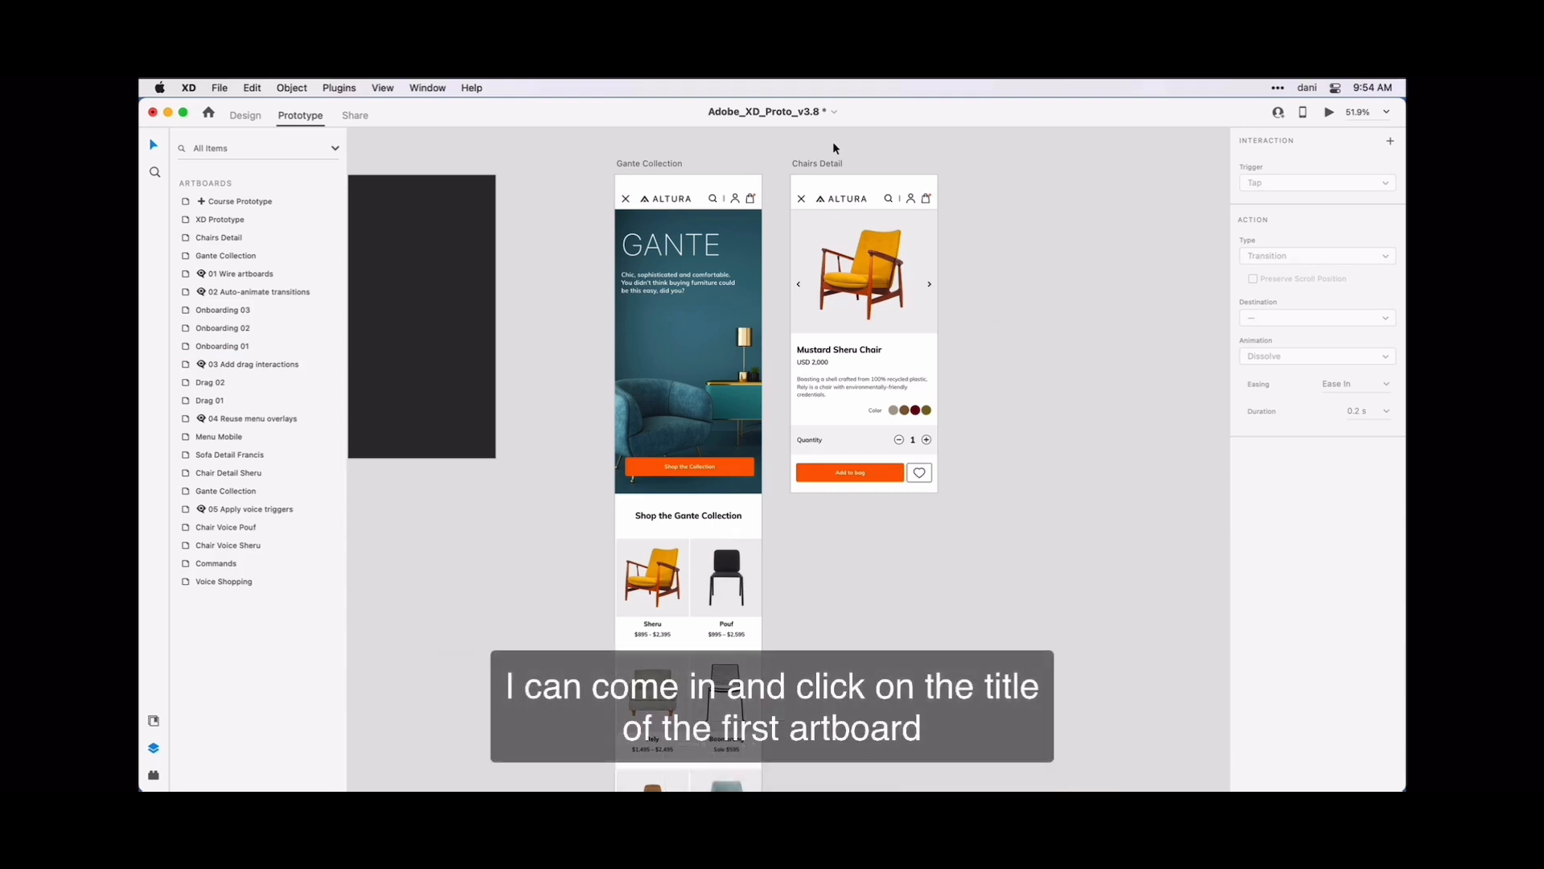
{"action": "left_click", "coordinate": [673, 164]}
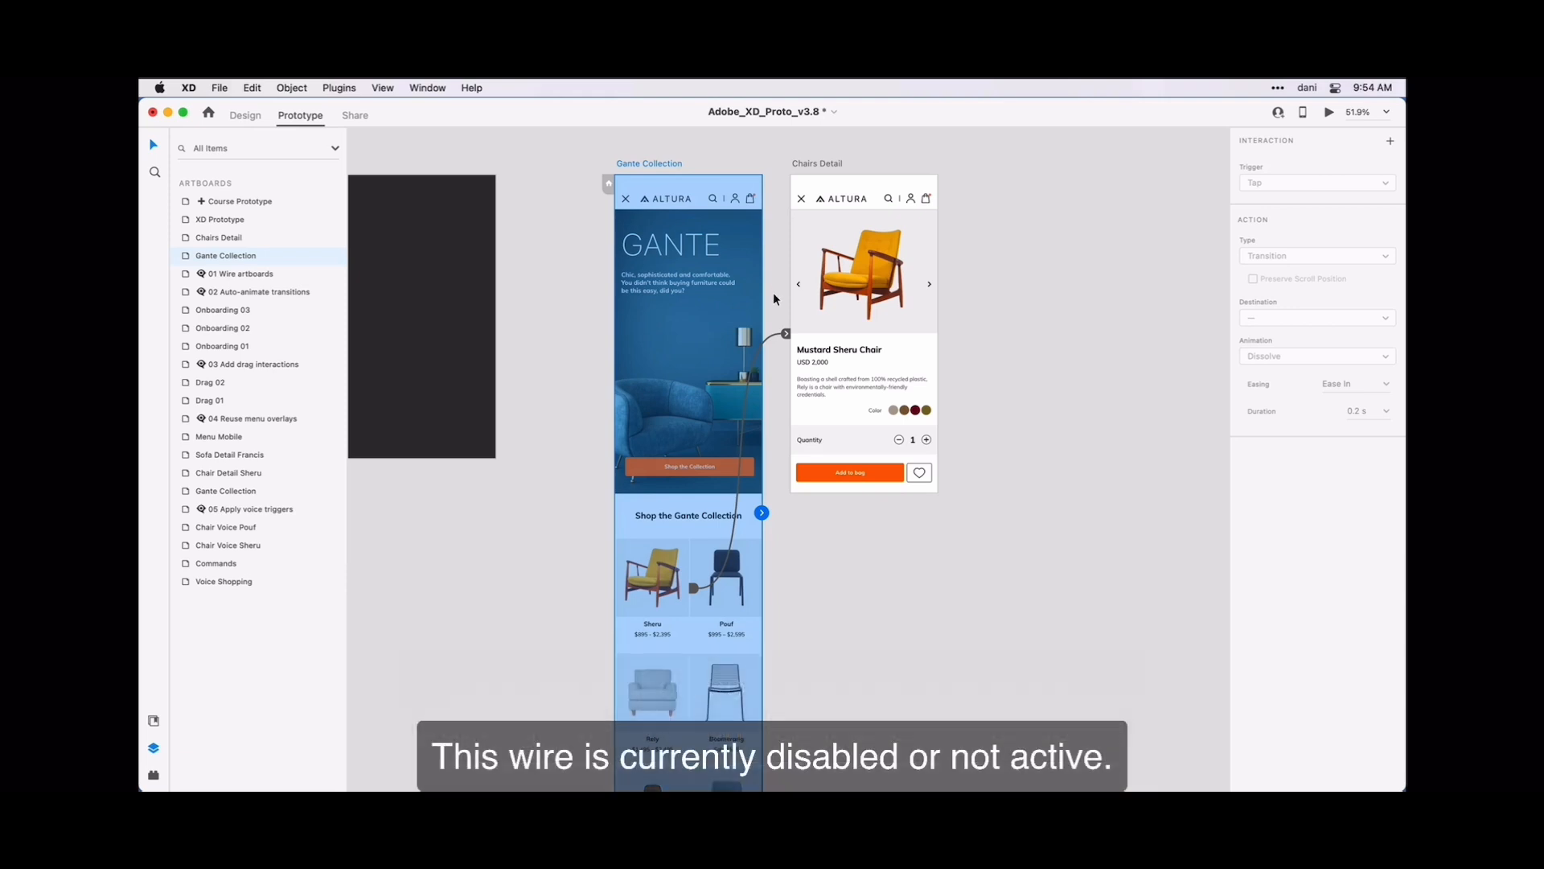
{"action": "left_click", "coordinate": [771, 335]}
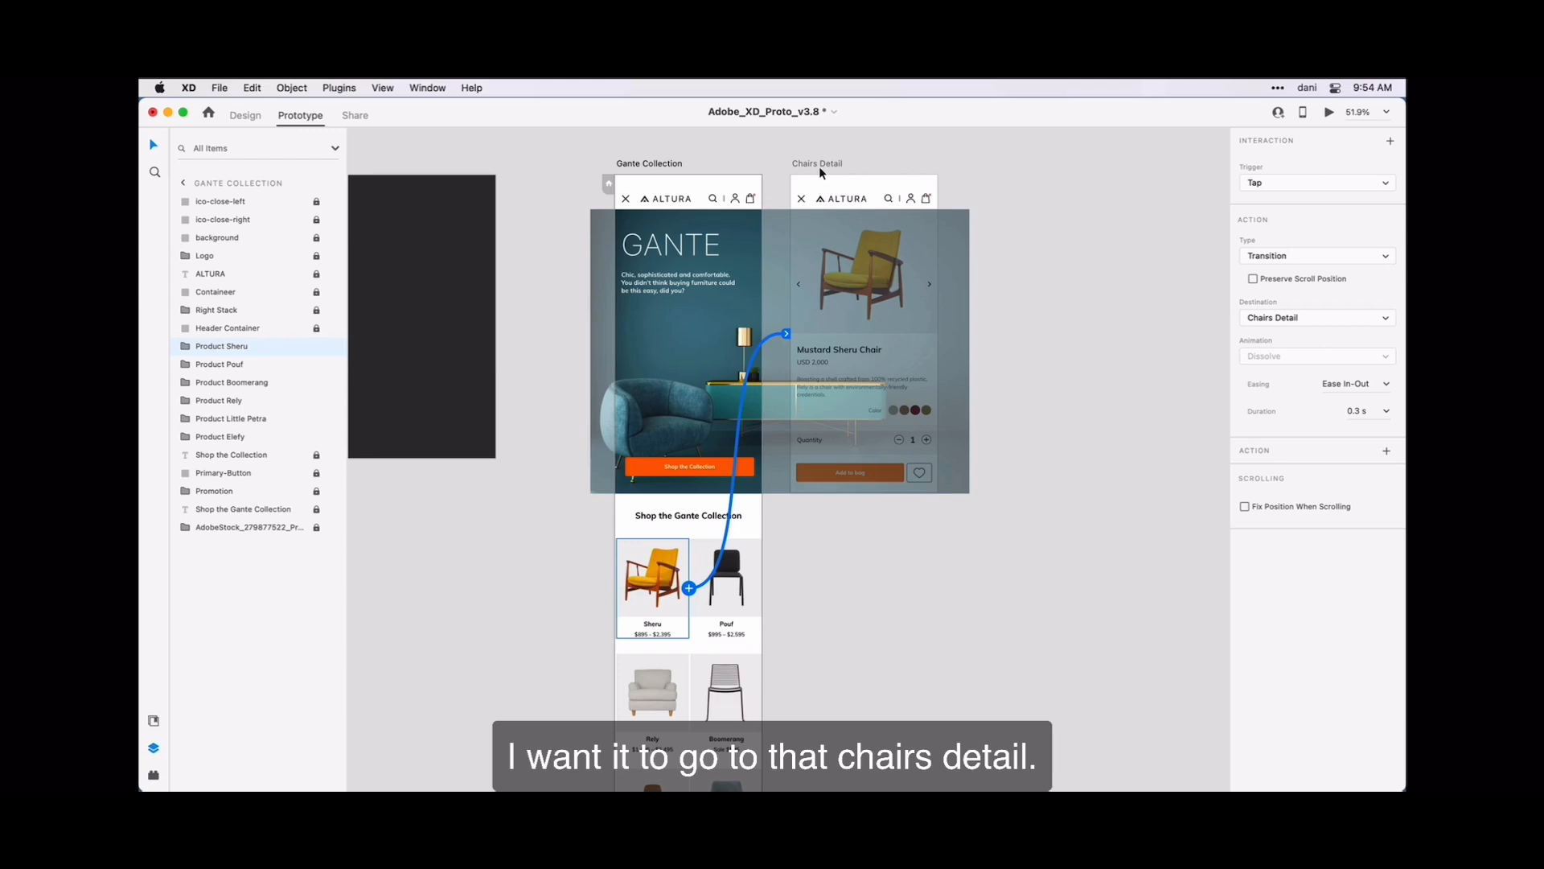
{"action": "left_click", "coordinate": [1386, 320]}
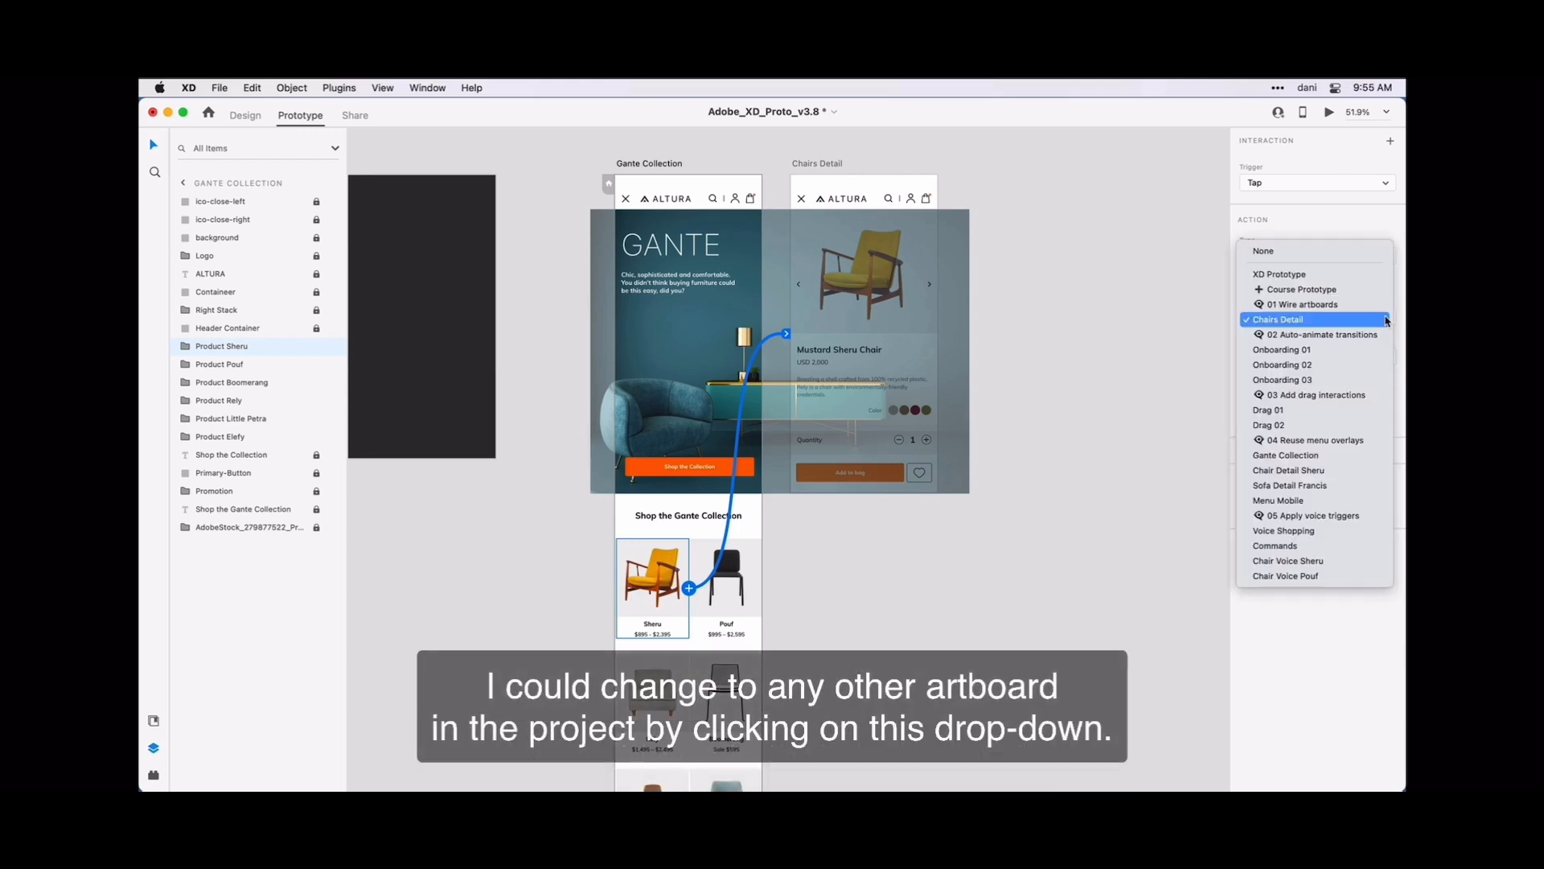
{"action": "left_click", "coordinate": [1345, 324]}
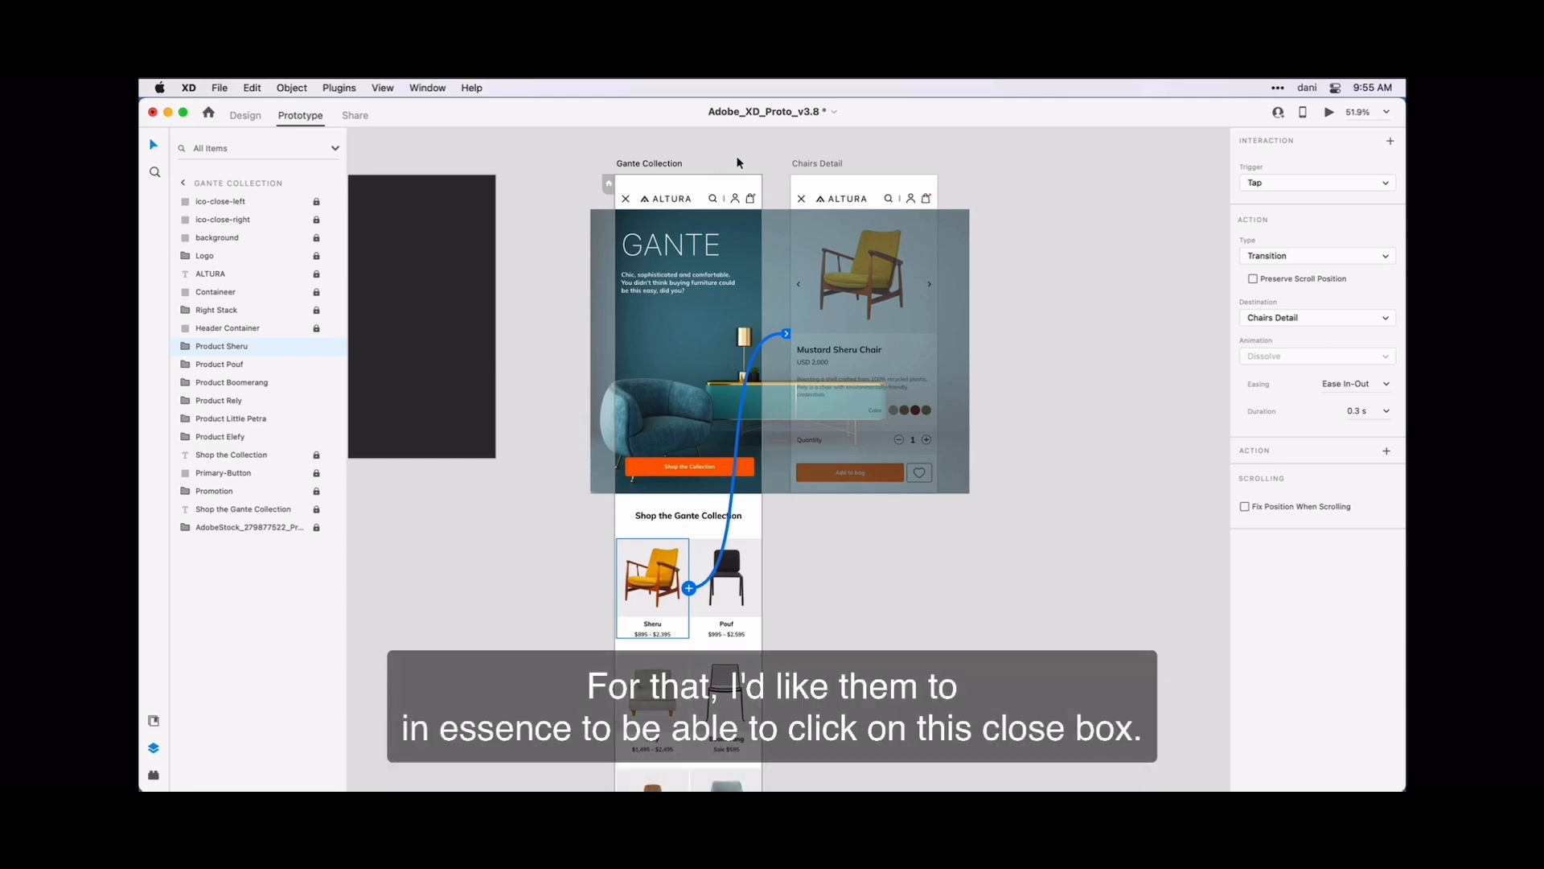
- Add an interaction to the Ico-Close group on the Chairs Detail artboard with the action type Previous Artboard
{"action": "left_click", "coordinate": [772, 167]}
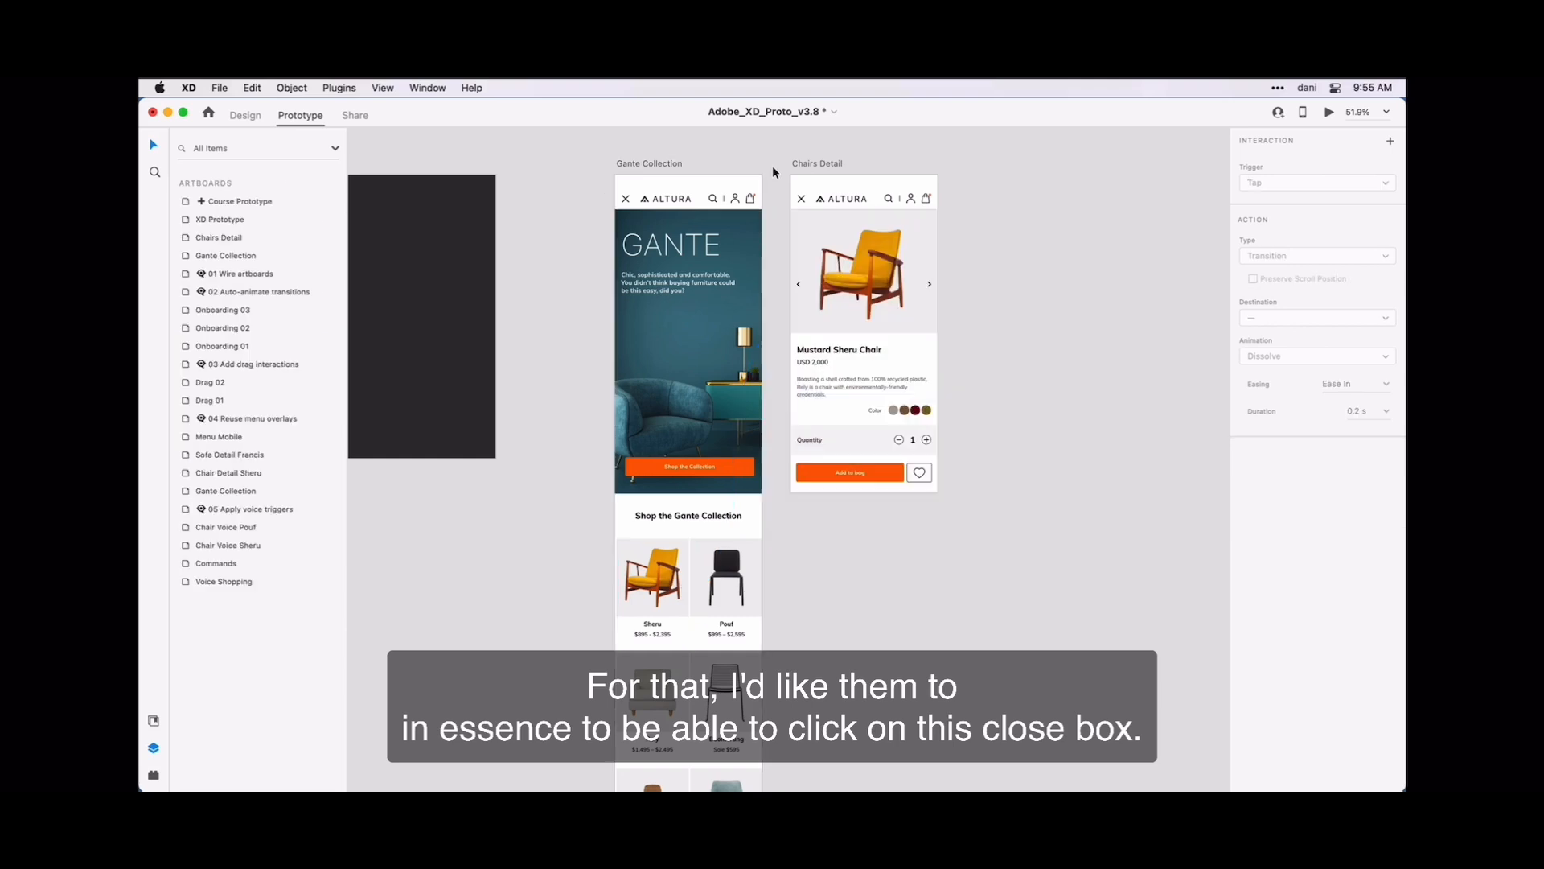
{"action": "left_click", "coordinate": [800, 202]}
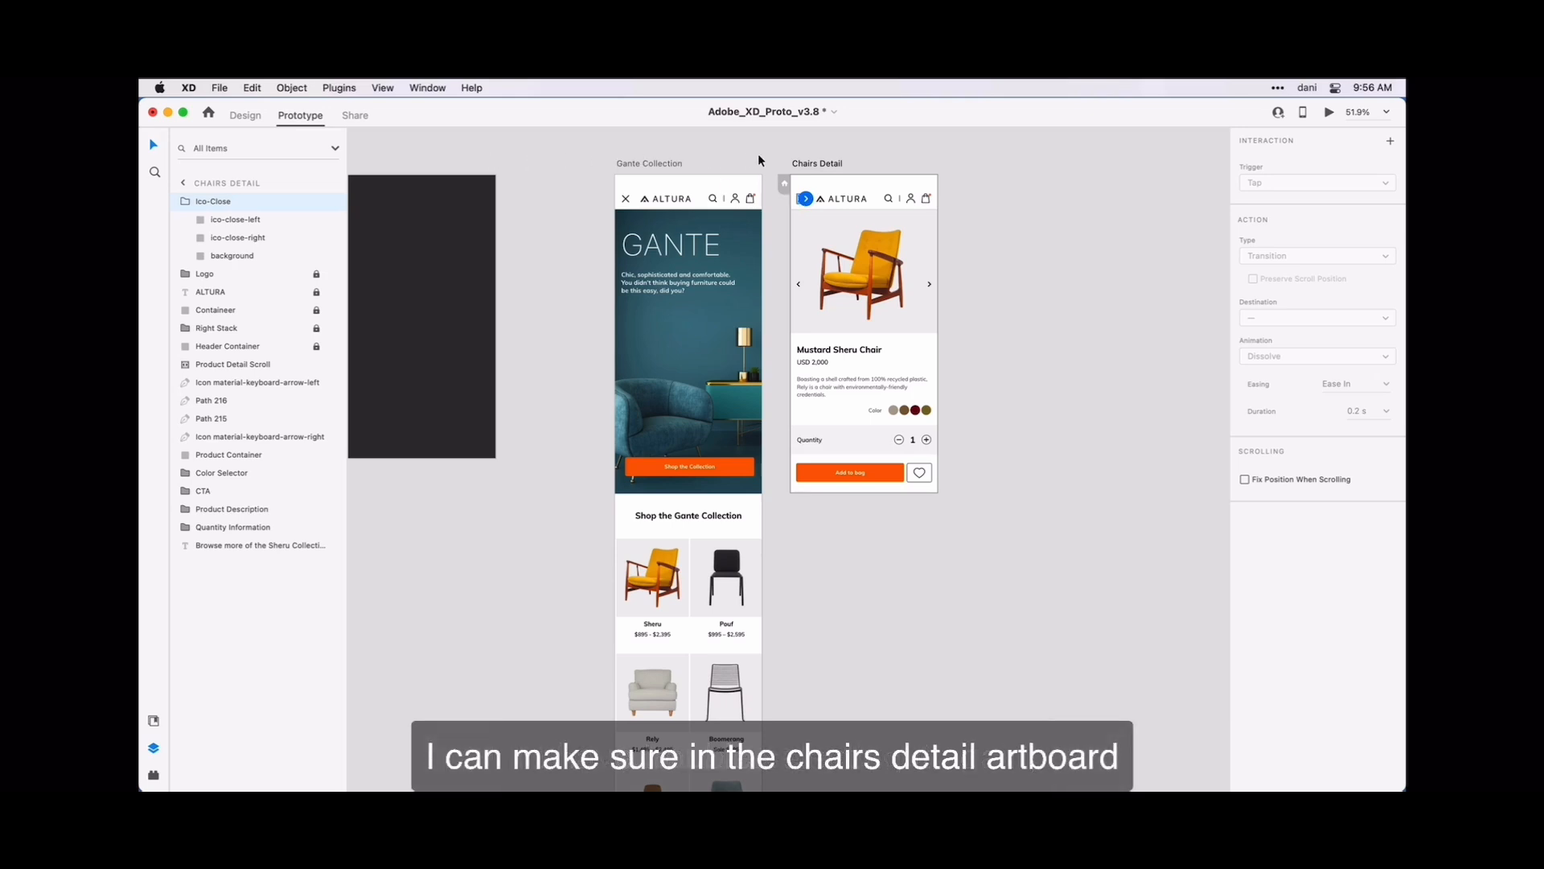
{"action": "left_click", "coordinate": [185, 202]}
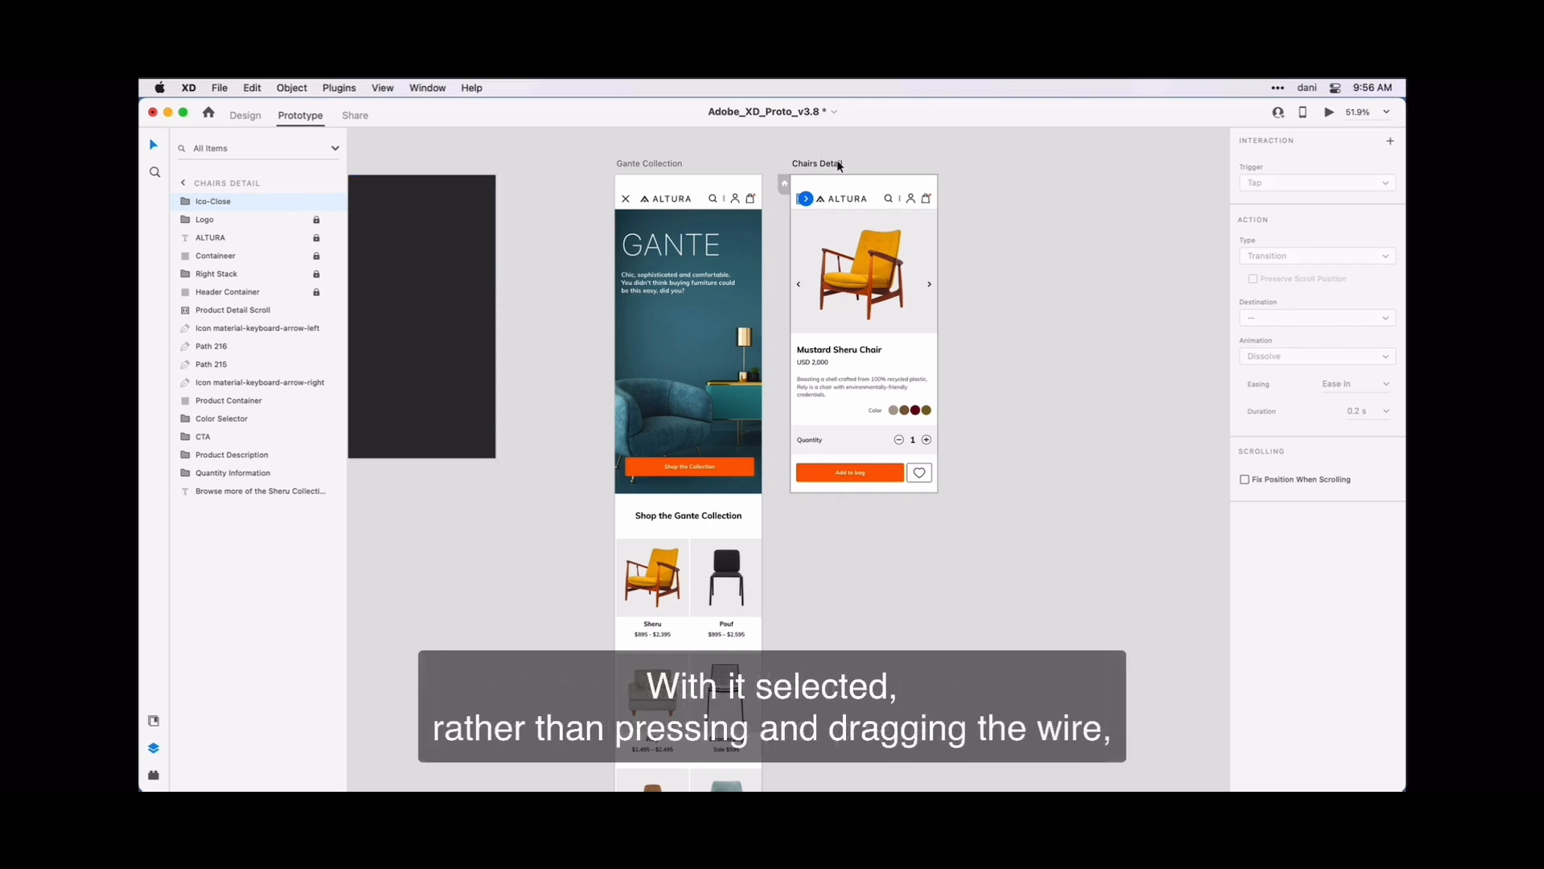
{"action": "left_click", "coordinate": [807, 204]}
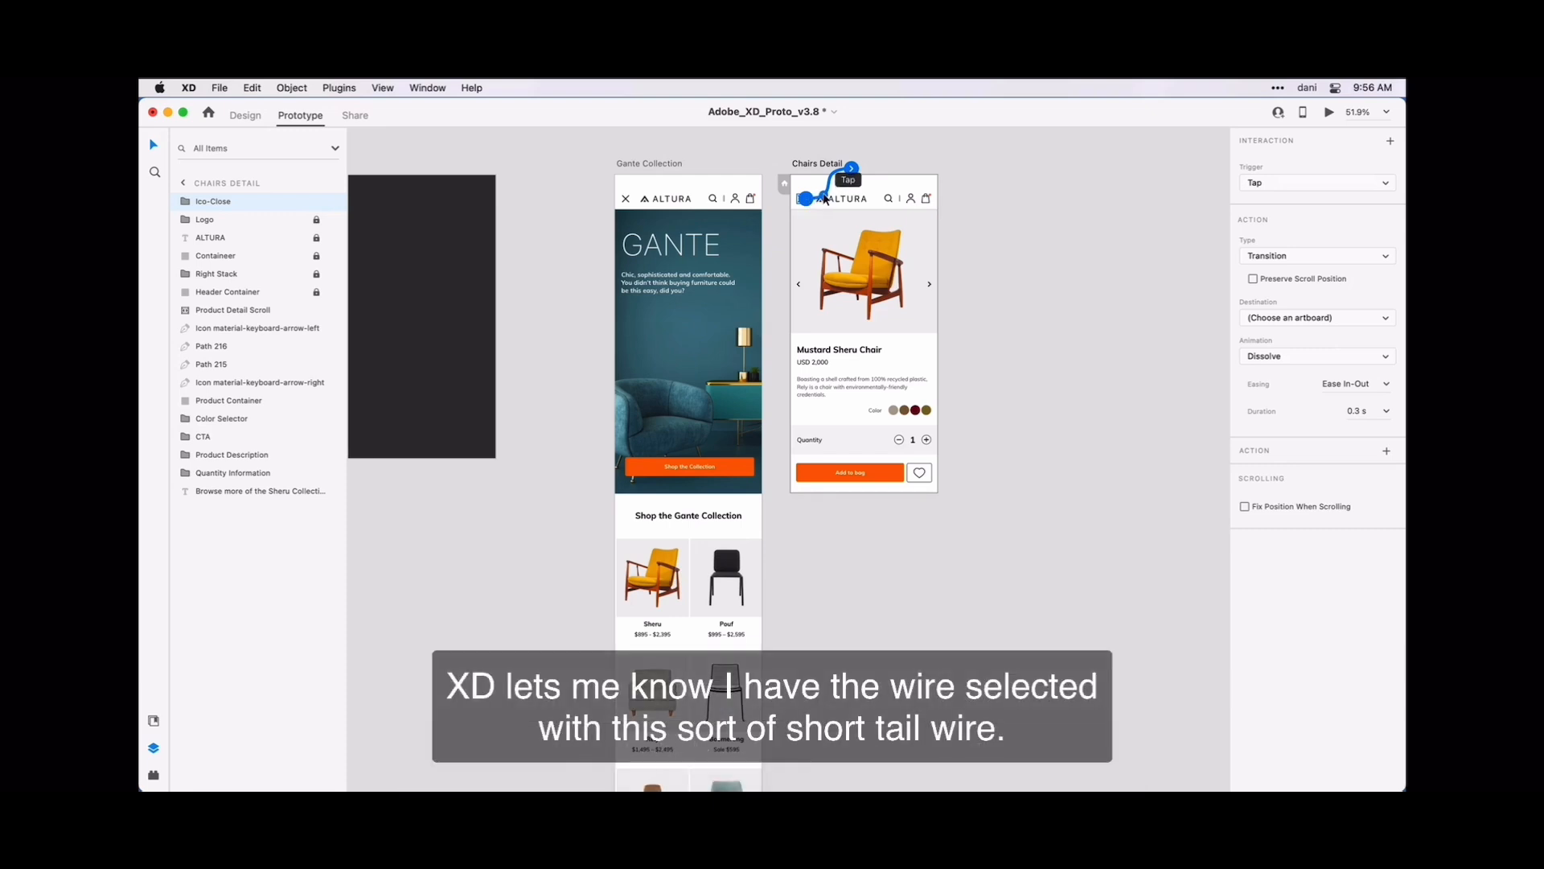
{"action": "left_click", "coordinate": [836, 183]}
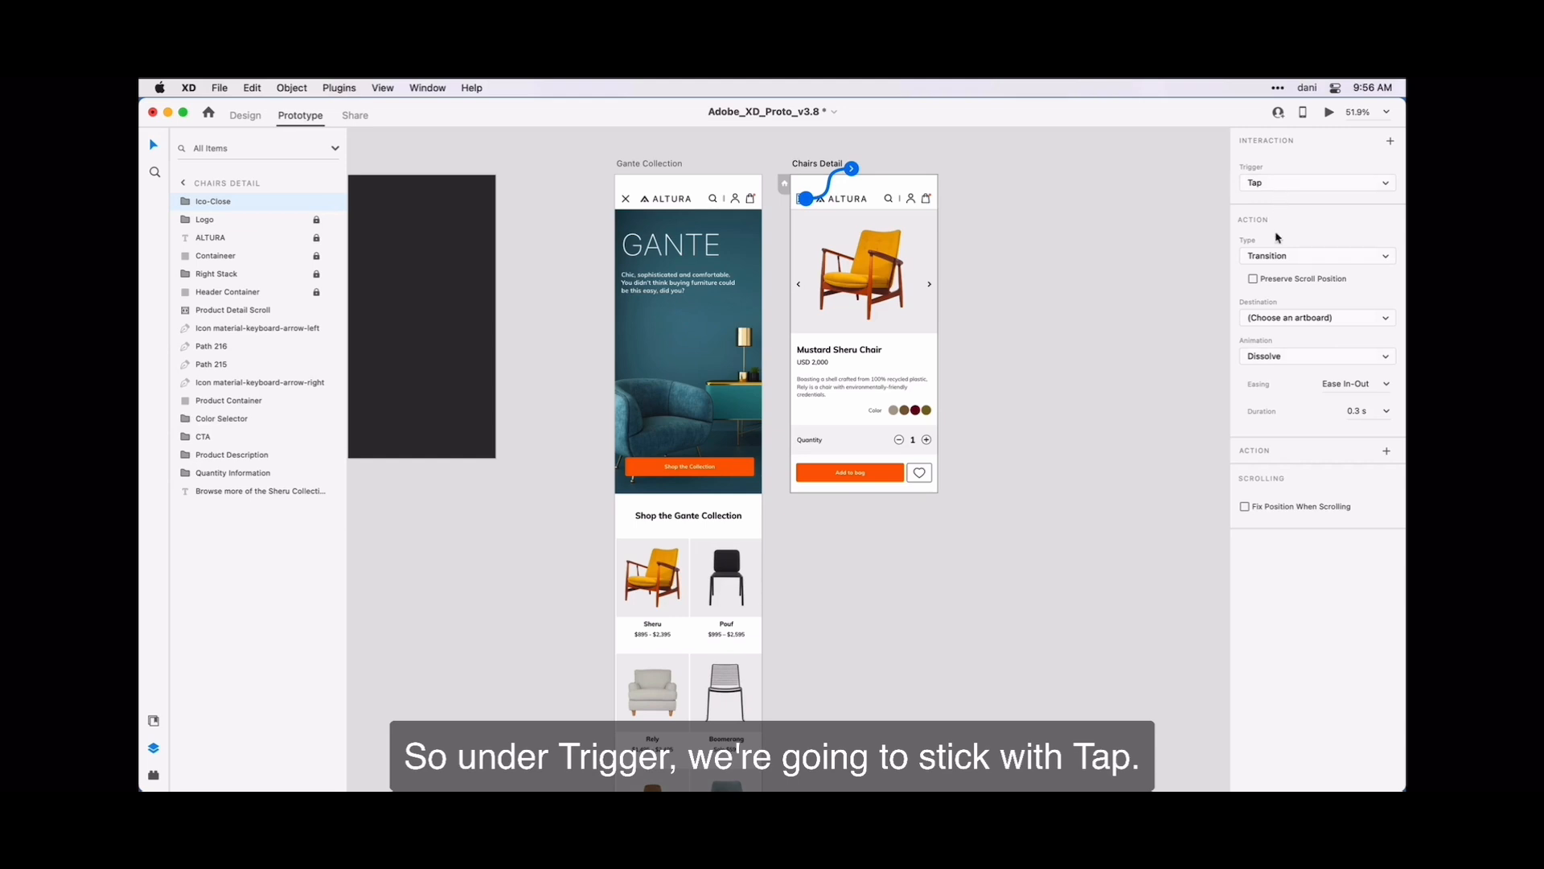
{"action": "left_click", "coordinate": [1313, 256]}
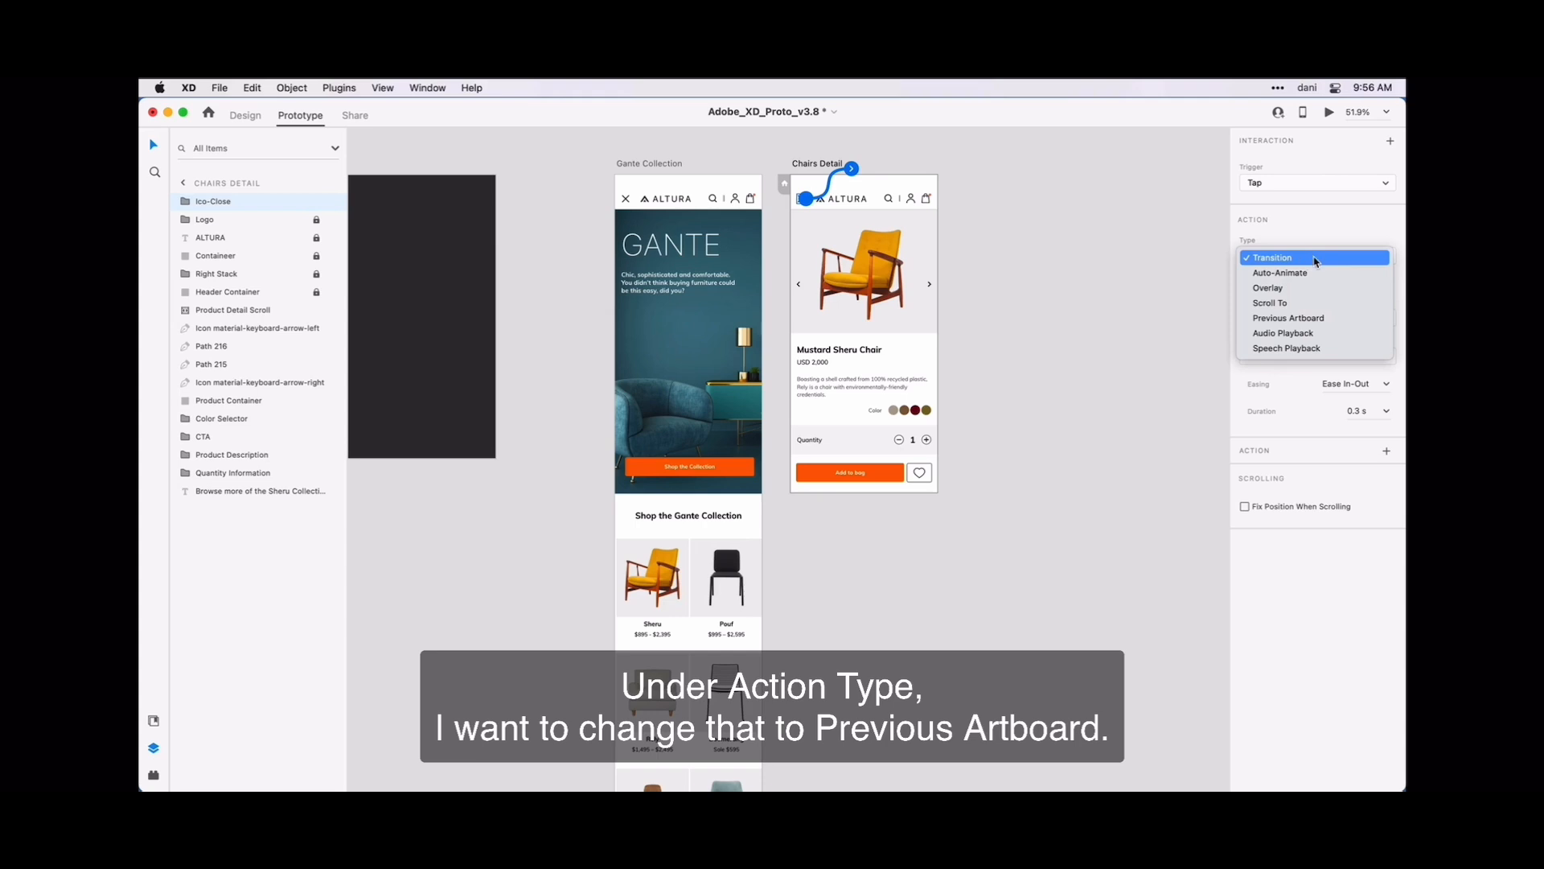
{"action": "left_click", "coordinate": [1347, 320]}
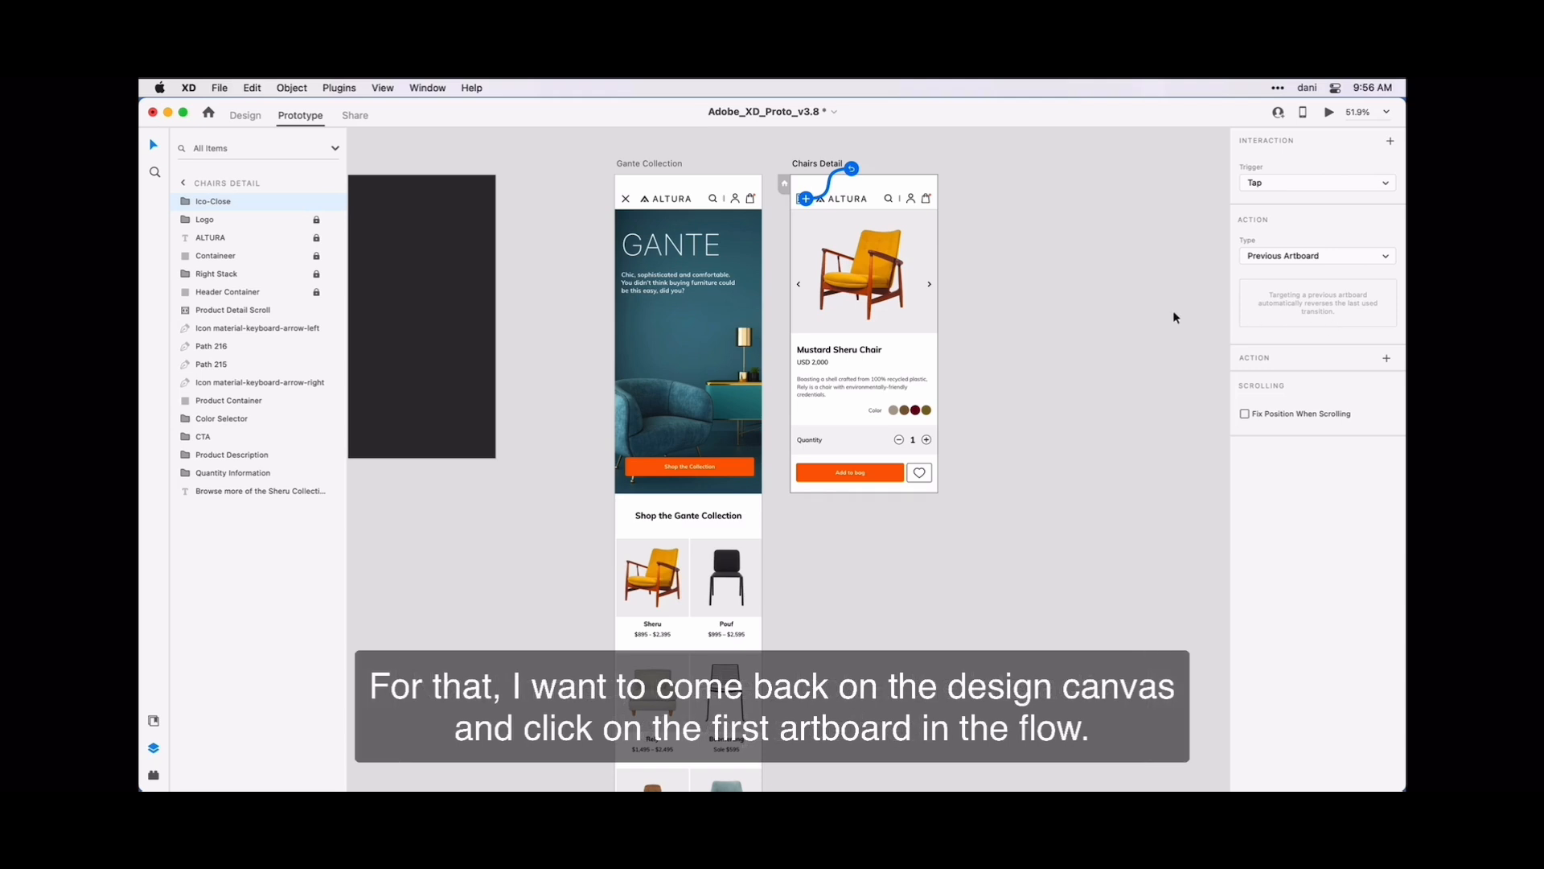
{"action": "left_click", "coordinate": [1115, 316]}
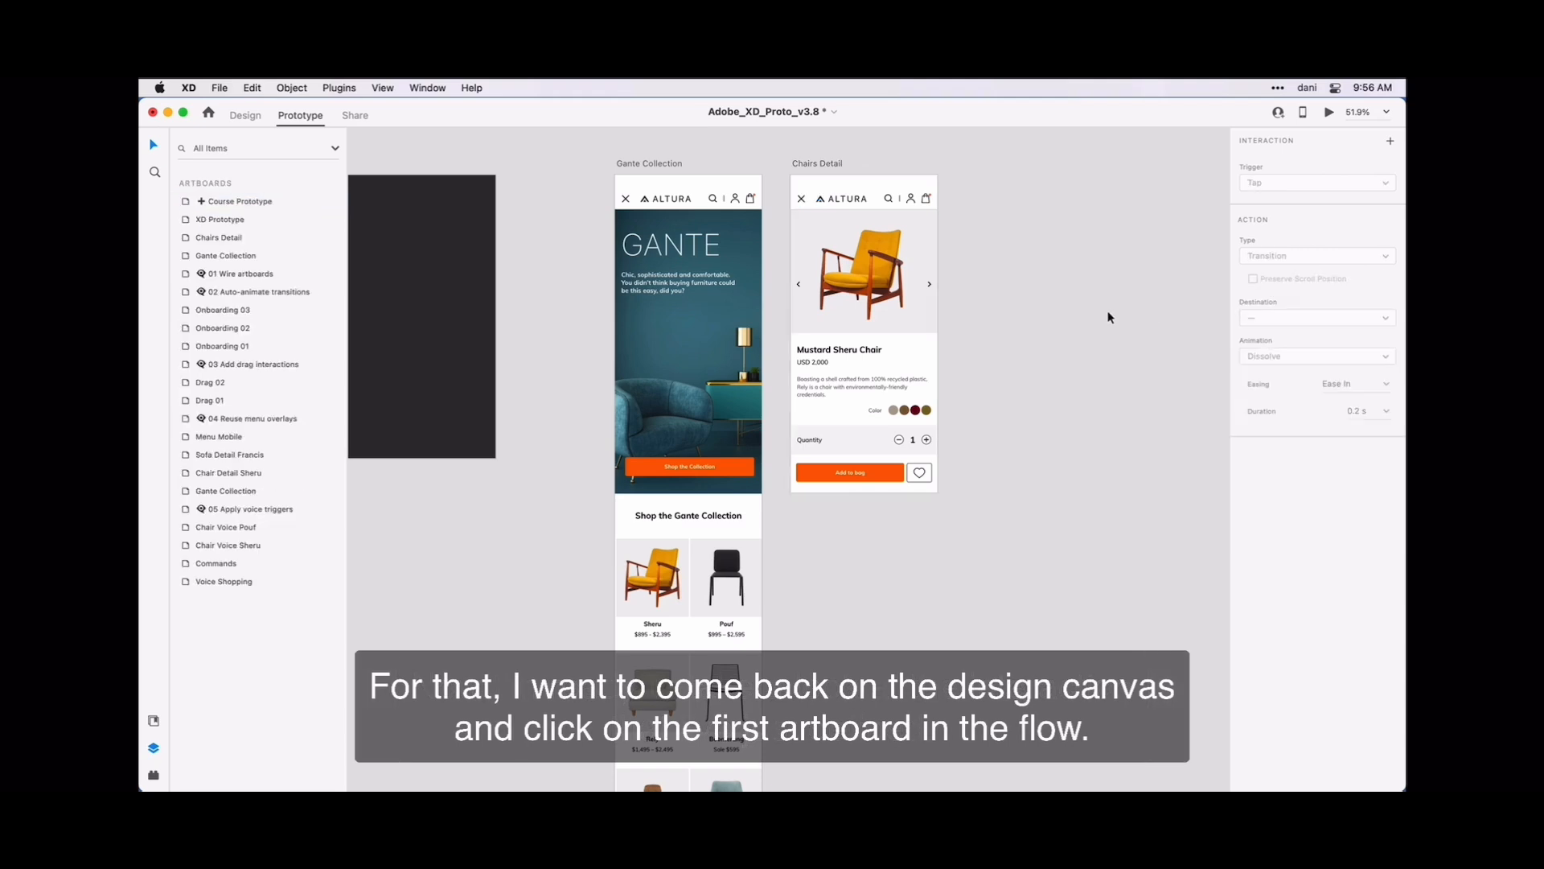
- Preview the prototype from the Gante Collection artboard, testing the Sheru product link and the close icon on the chair detail screen
{"action": "left_click", "coordinate": [667, 162]}
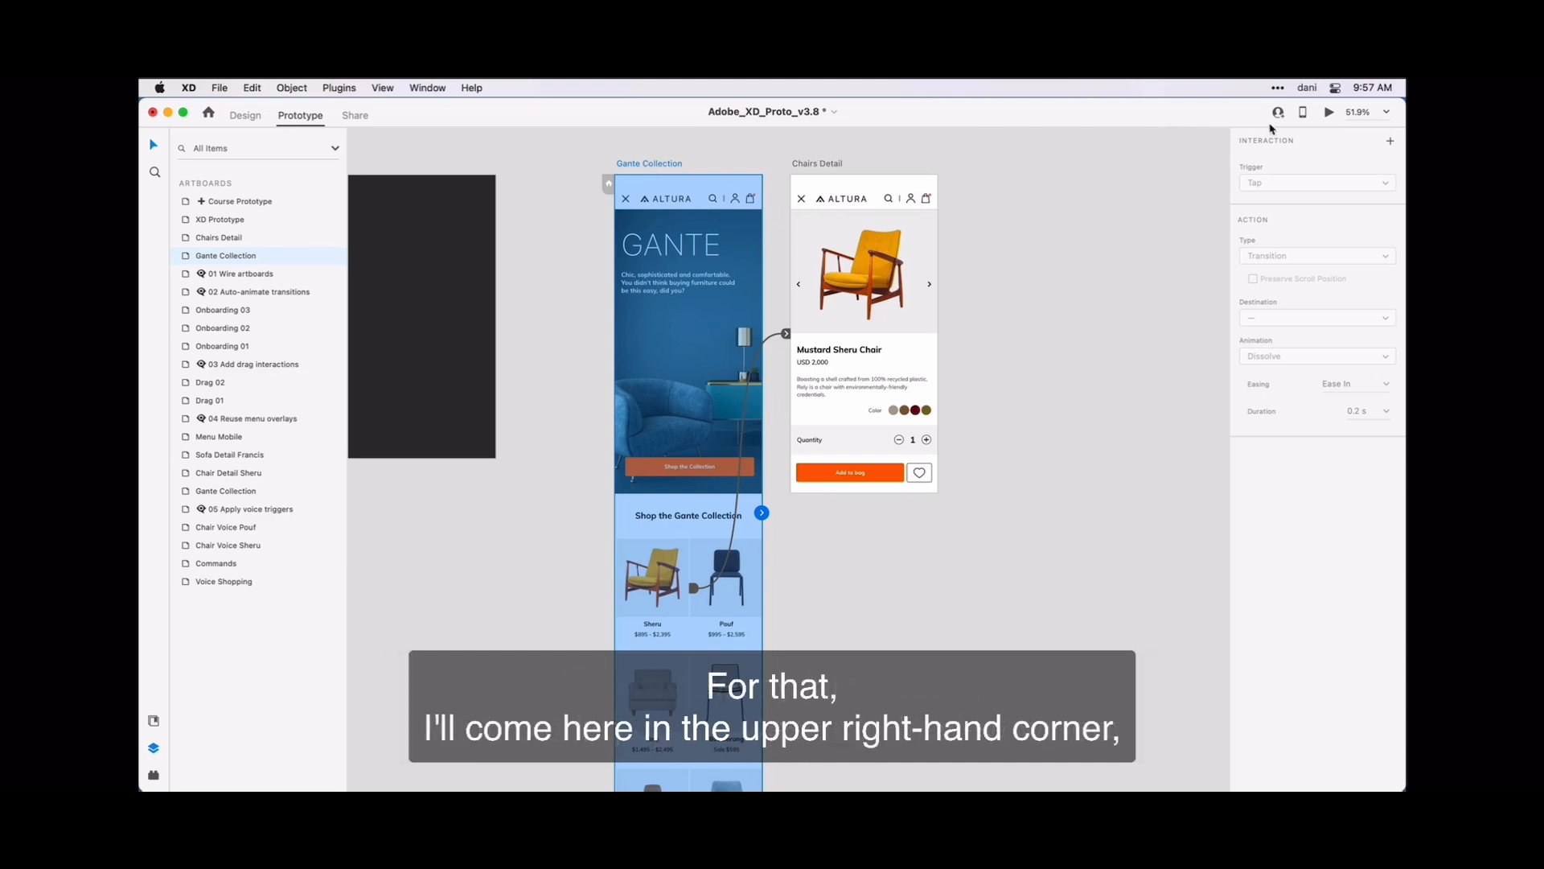
{"action": "left_click", "coordinate": [1329, 114]}
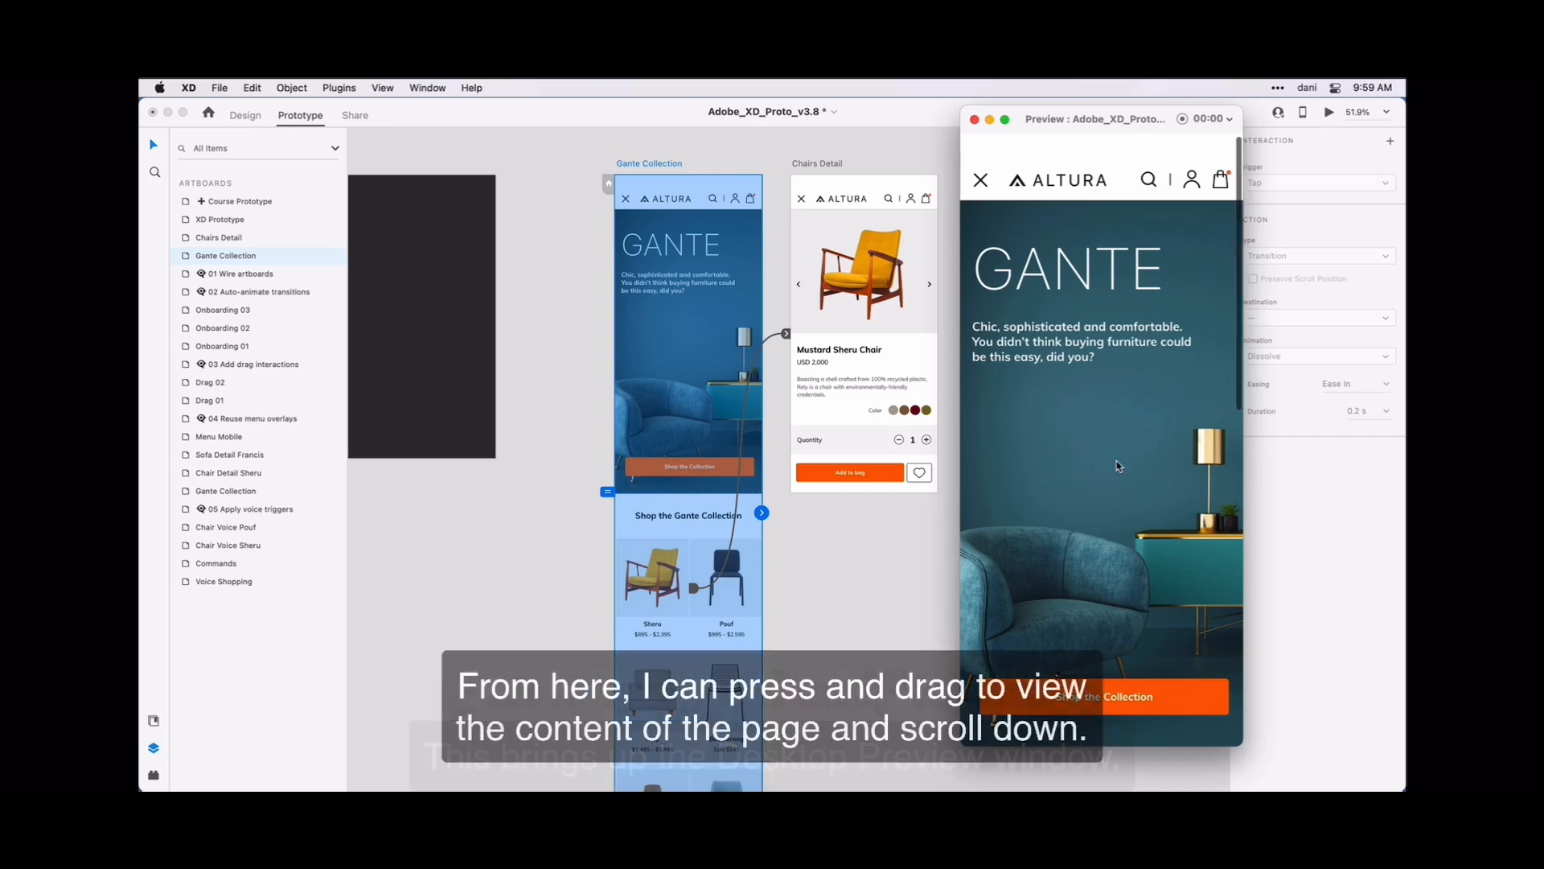
{"action": "scroll", "coordinate": [1117, 466], "scroll_direction": "down", "scroll_amount": 5}
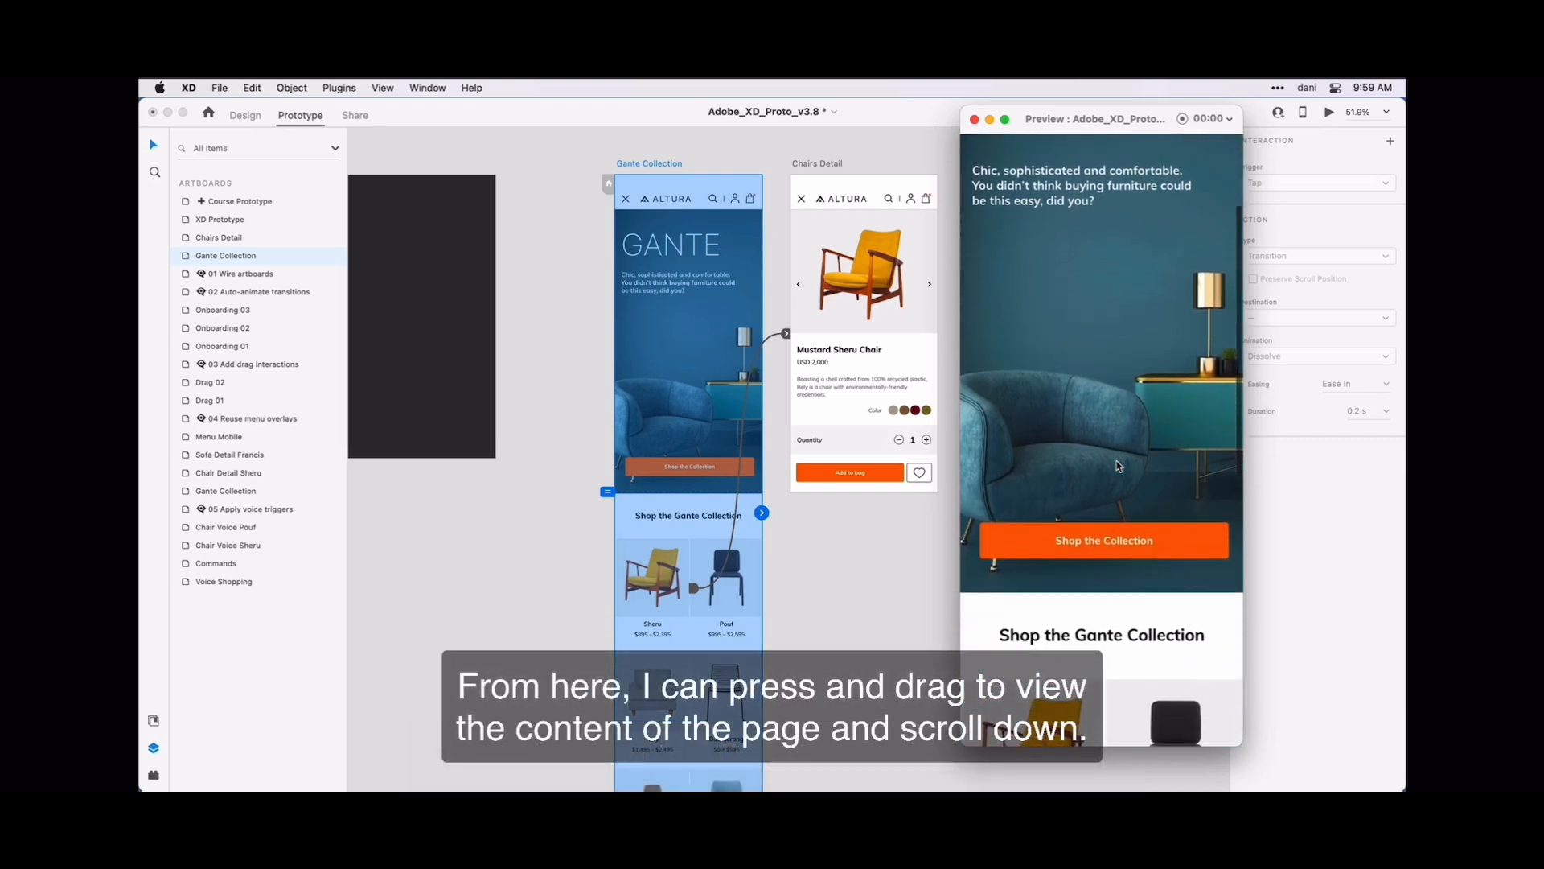
{"action": "scroll", "coordinate": [1117, 466], "scroll_direction": "down", "scroll_amount": 5}
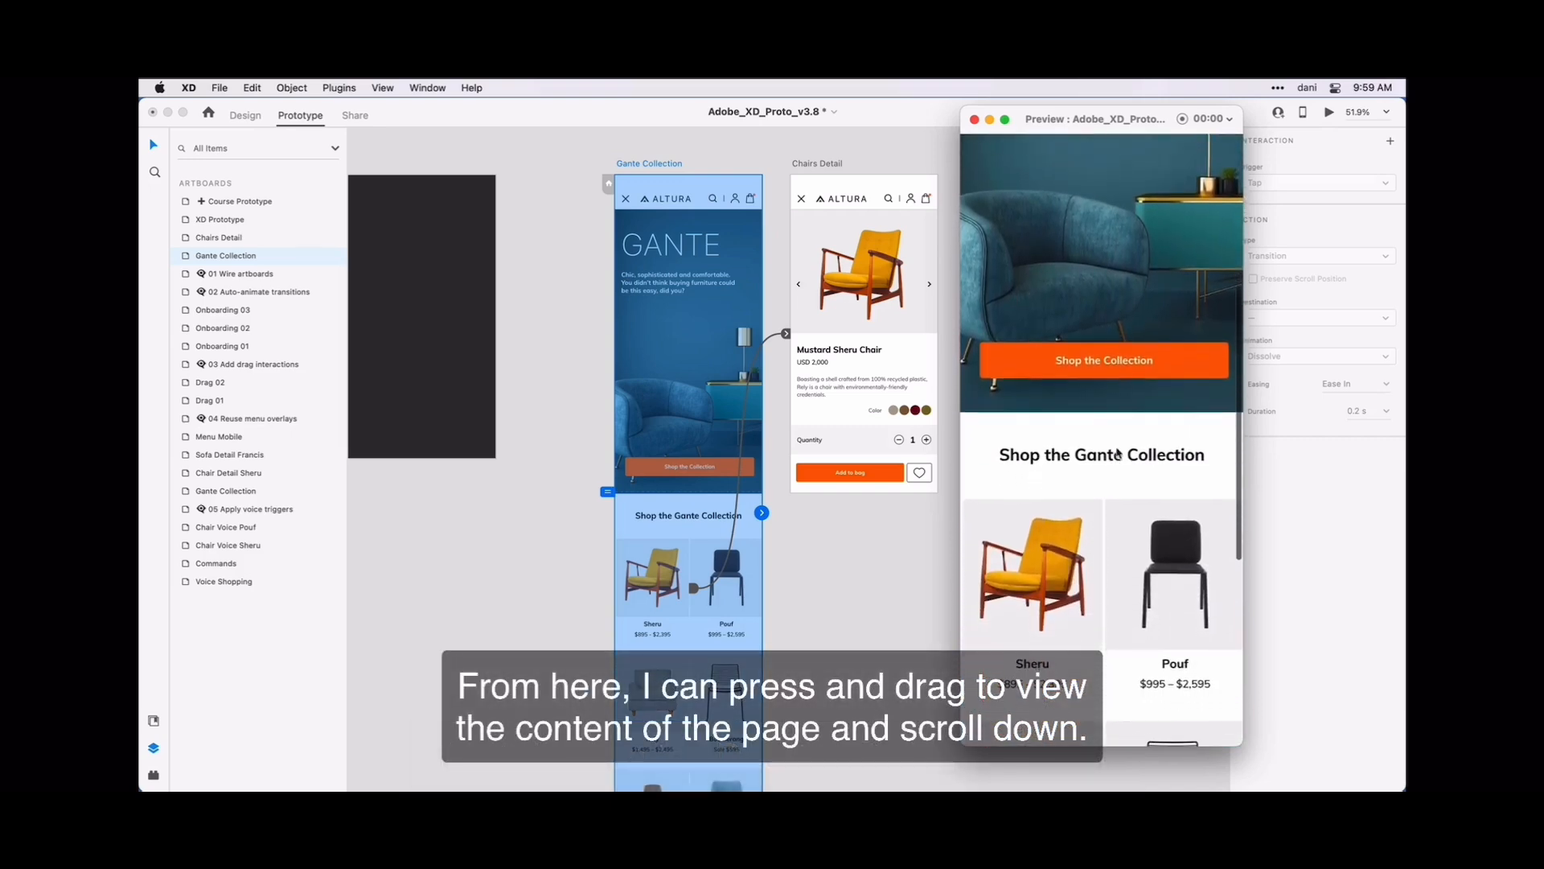
{"action": "scroll", "coordinate": [1117, 454], "scroll_direction": "down", "scroll_amount": 5}
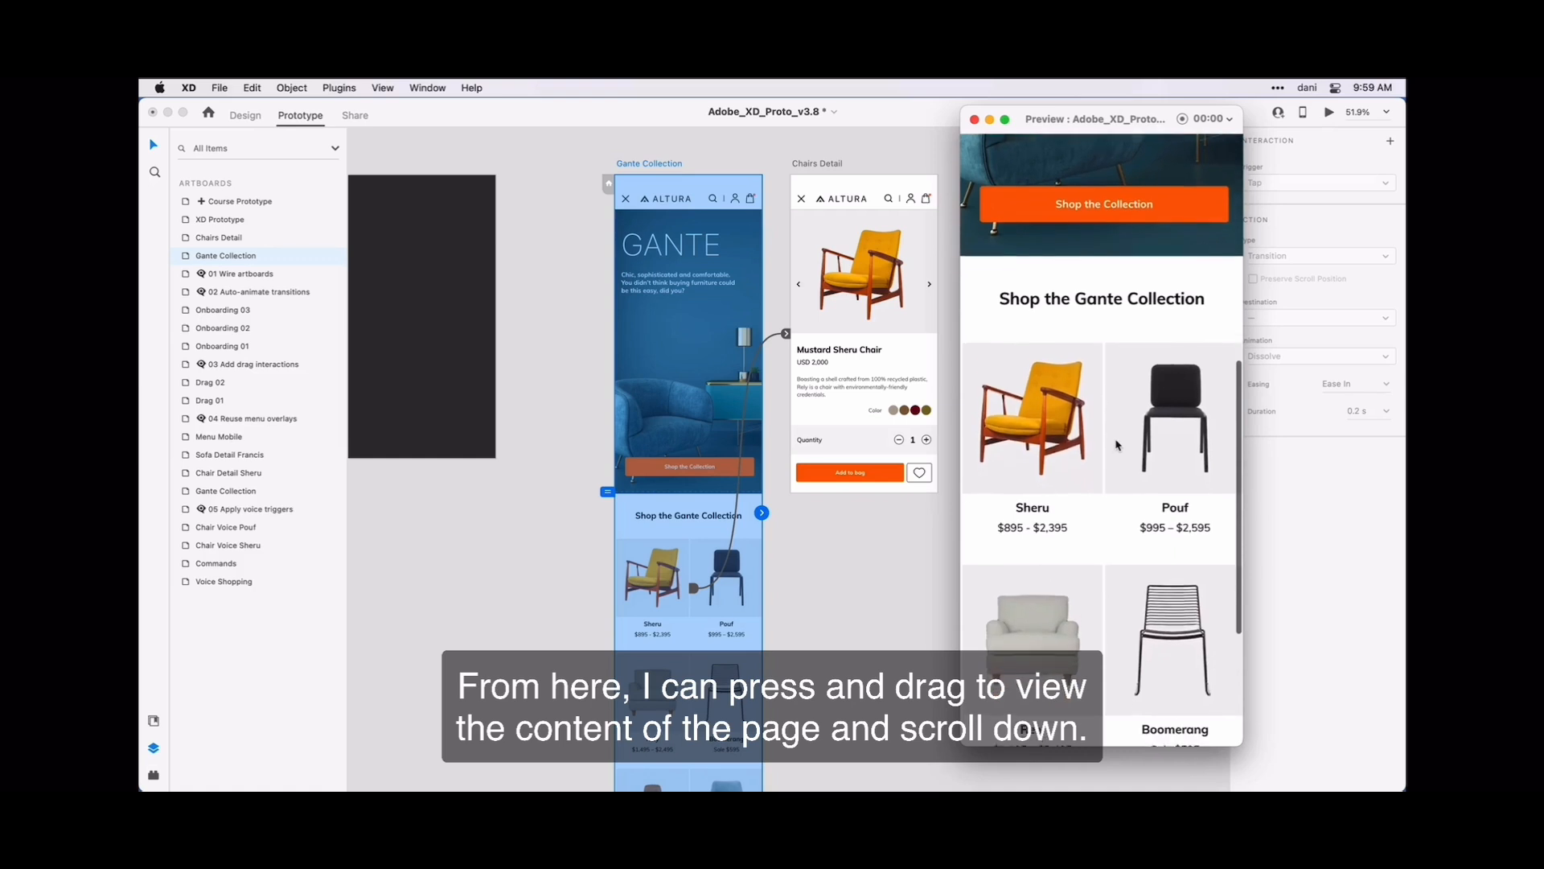
{"action": "scroll", "coordinate": [1117, 445], "scroll_direction": "down", "scroll_amount": 4}
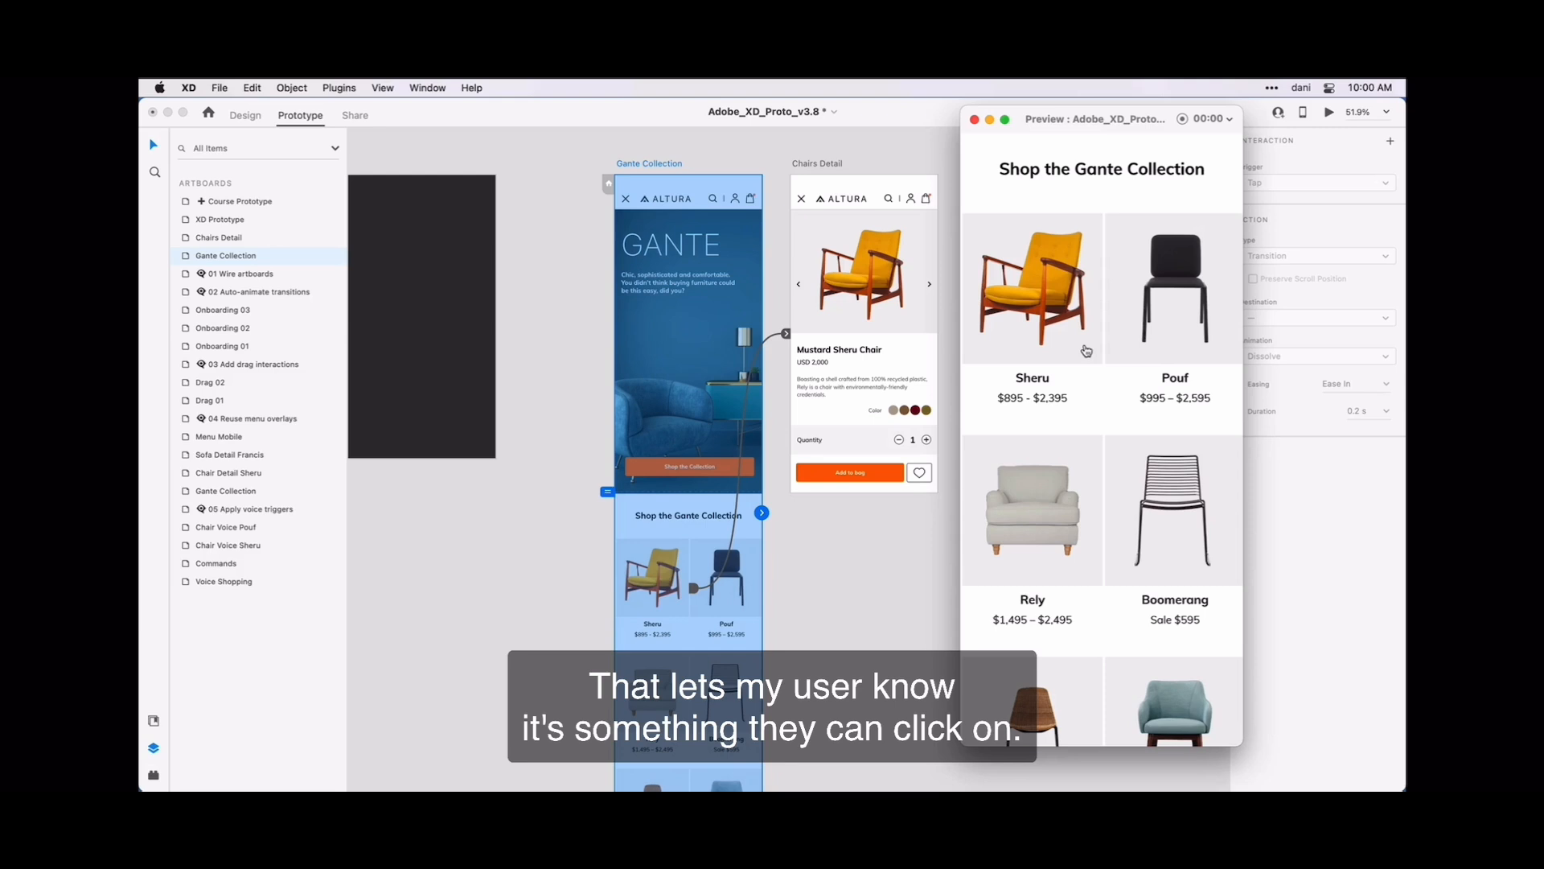
{"action": "left_click", "coordinate": [1086, 351]}
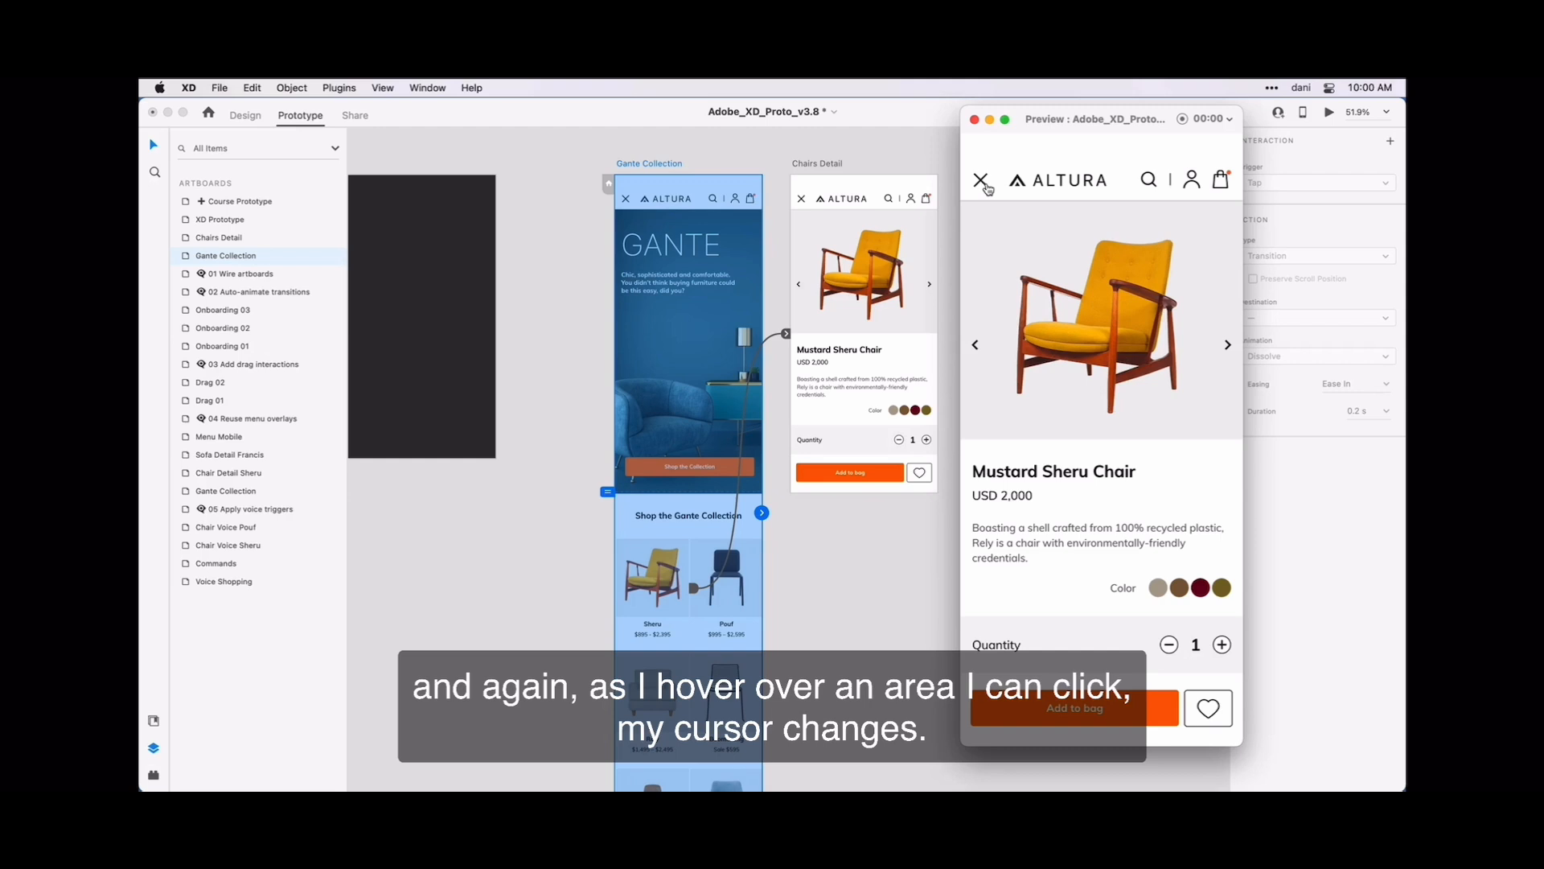
{"action": "left_click", "coordinate": [981, 181]}
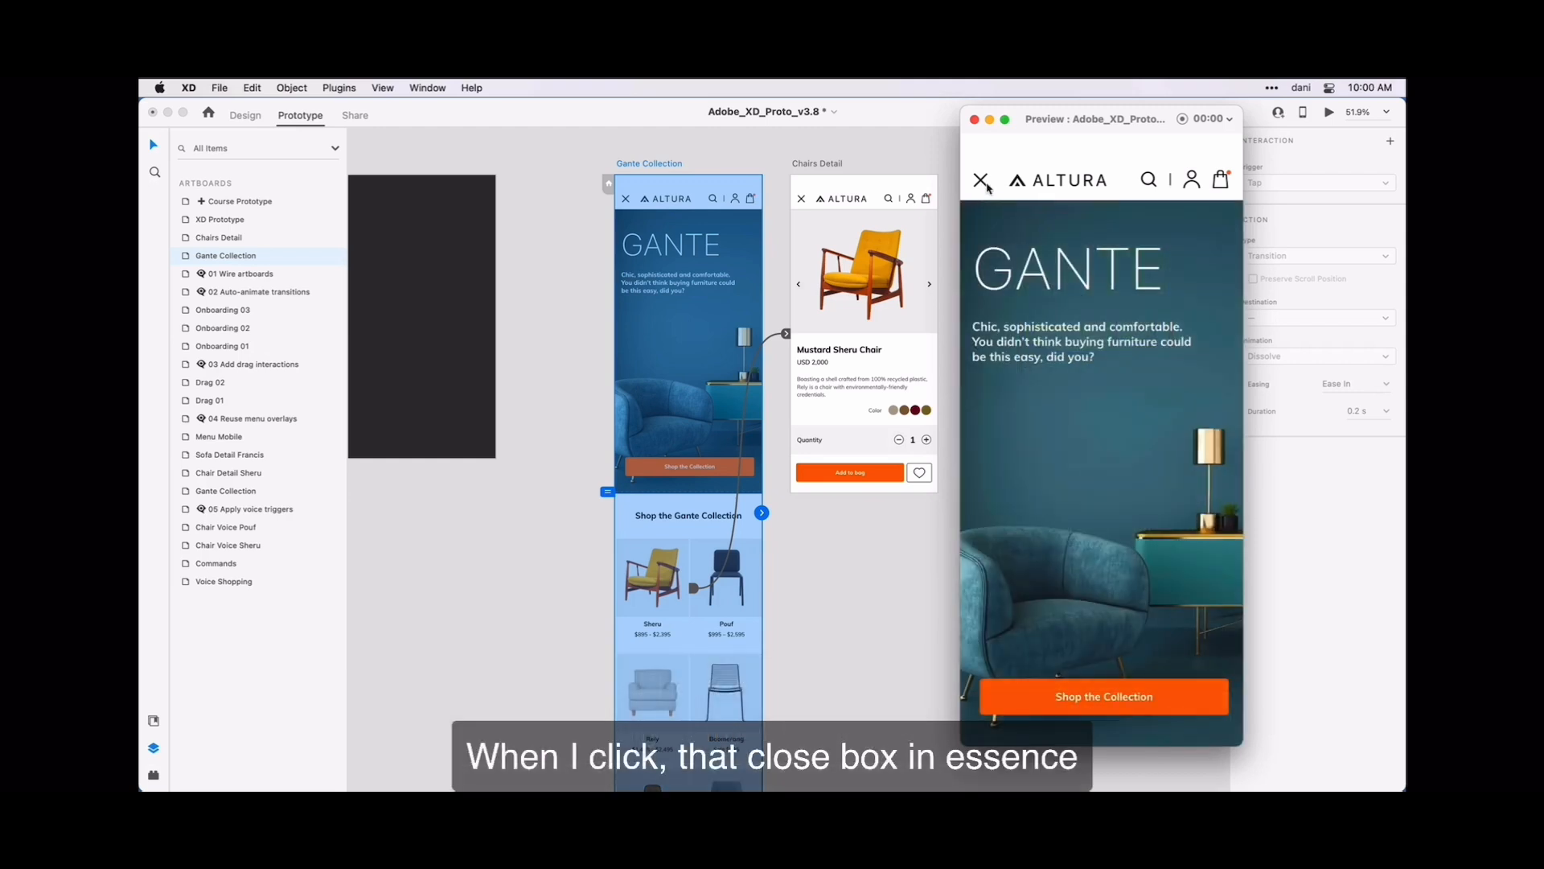